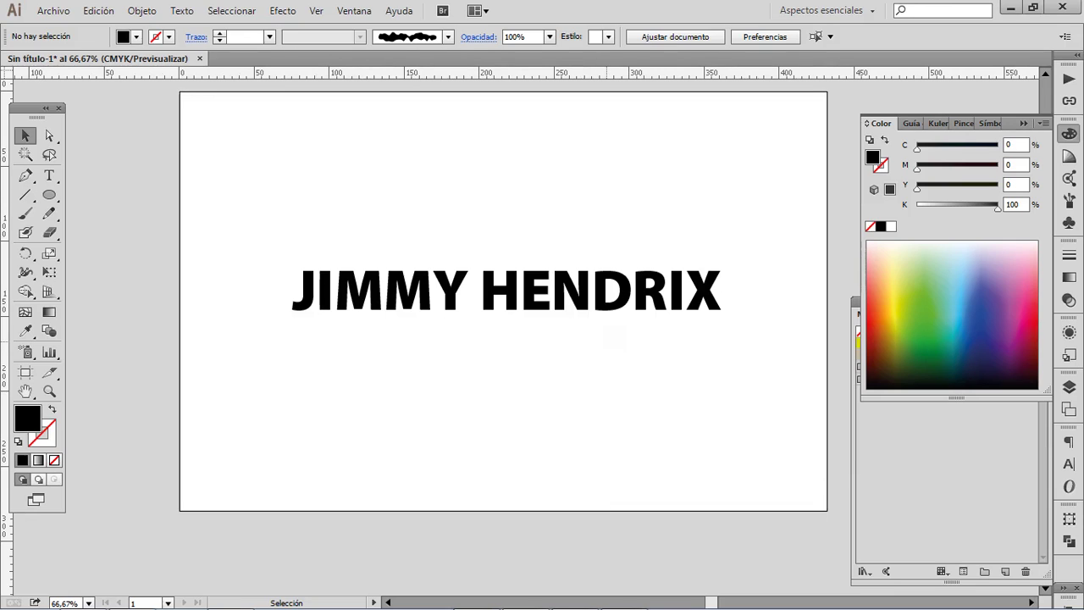
# Start an Arco envelope warp on the JIMMY HENDRIX text and set its bend to 33%
pyautogui.click(505, 292)
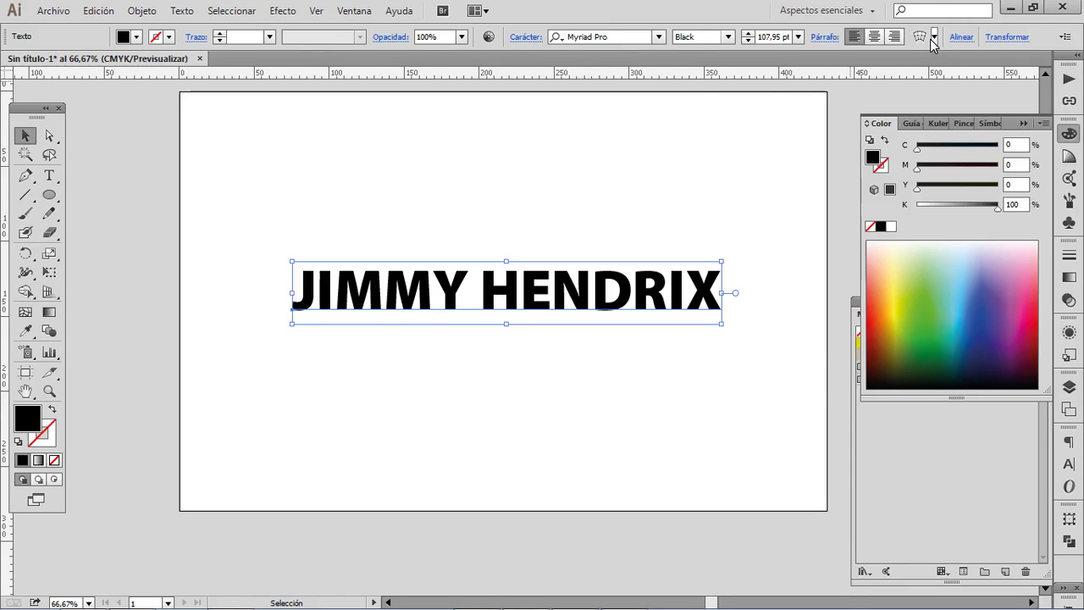
pyautogui.click(934, 38)
pyautogui.click(934, 39)
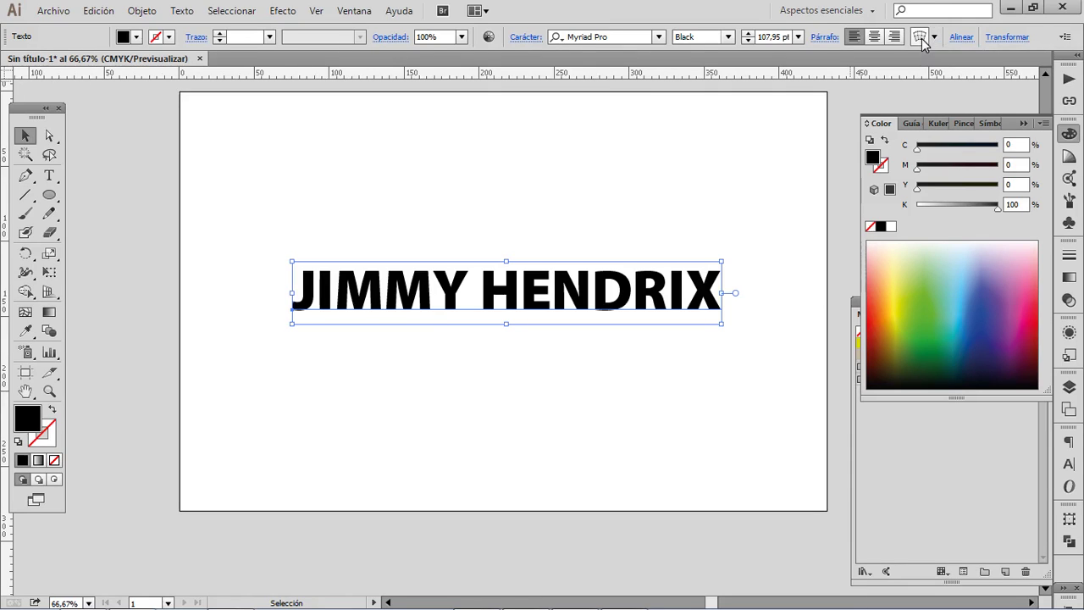
pyautogui.click(922, 38)
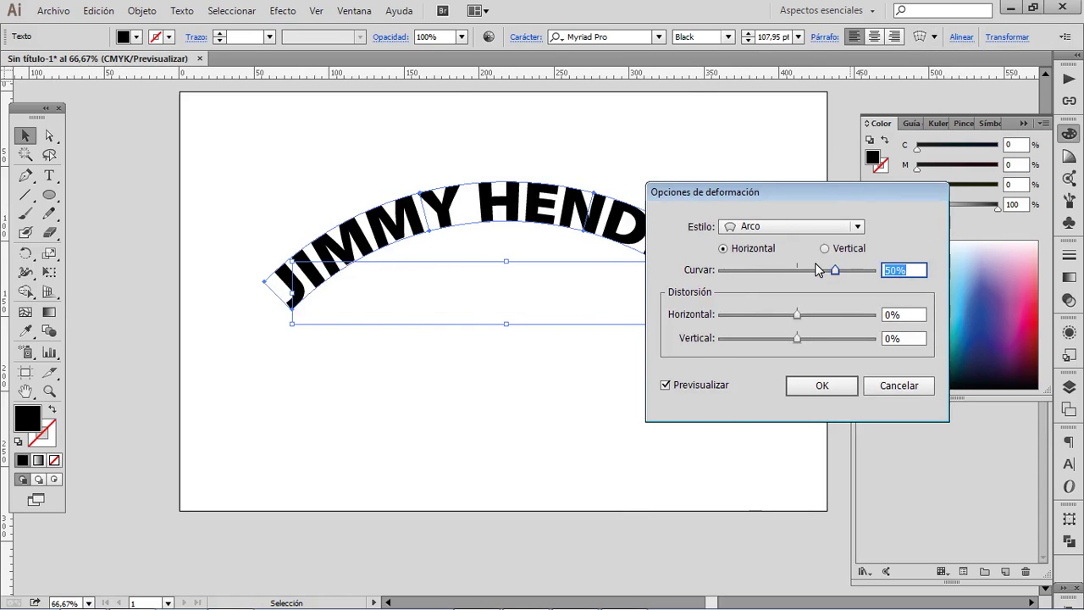
pyautogui.moveTo(819, 273)
pyautogui.mouseDown()
pyautogui.moveTo(770, 274)
pyautogui.moveTo(823, 277)
pyautogui.mouseUp()
# Try the Arco inferior warp style, settle on Arco superior and set the bend to 71%
pyautogui.click(837, 227)
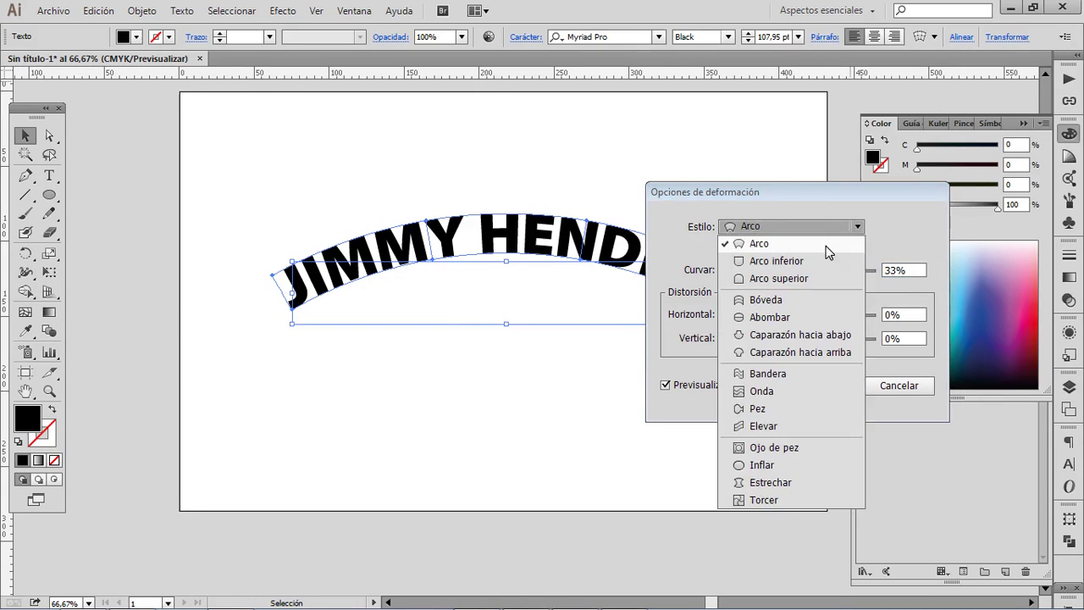
pyautogui.click(776, 261)
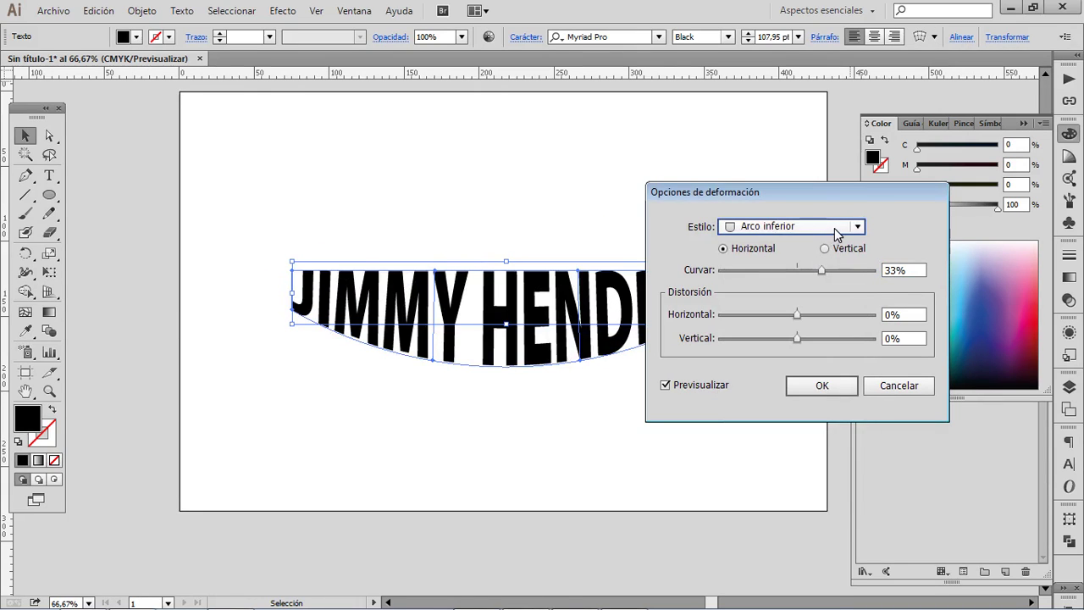
pyautogui.click(837, 227)
pyautogui.click(809, 278)
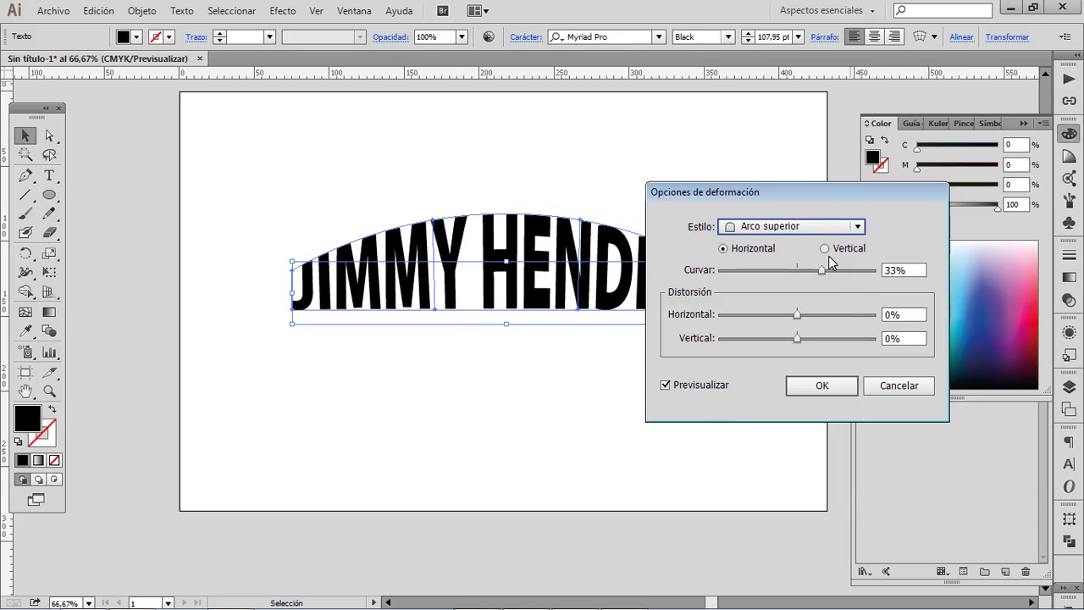
pyautogui.moveTo(821, 271); pyautogui.dragTo(851, 286)
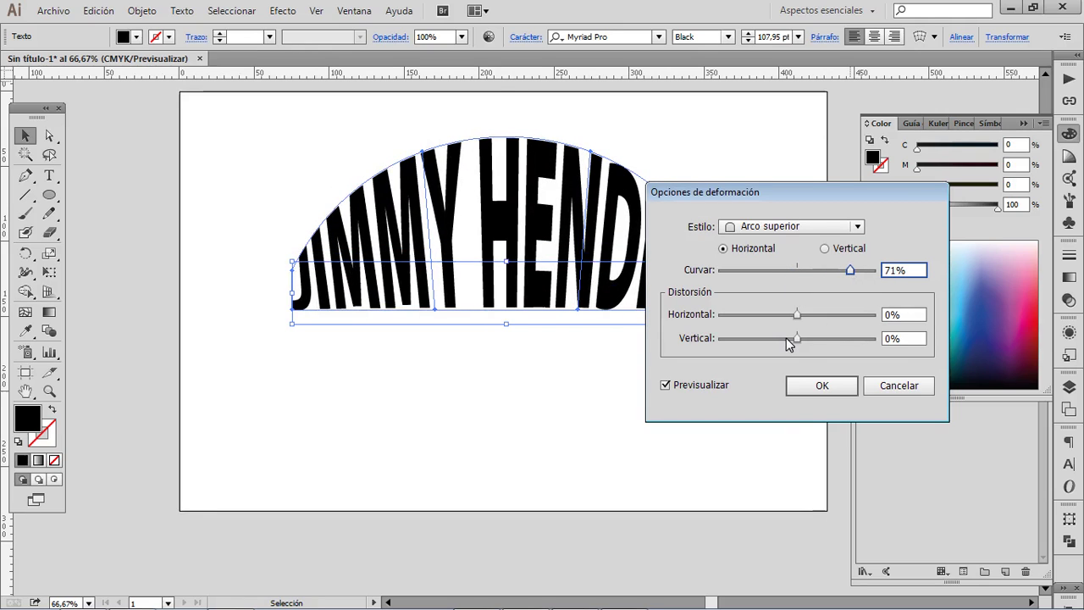
# Try out the warp's distortion, reset horizontal and vertical distortion to 0%, and apply the warp
pyautogui.moveTo(787, 339); pyautogui.dragTo(802, 323)
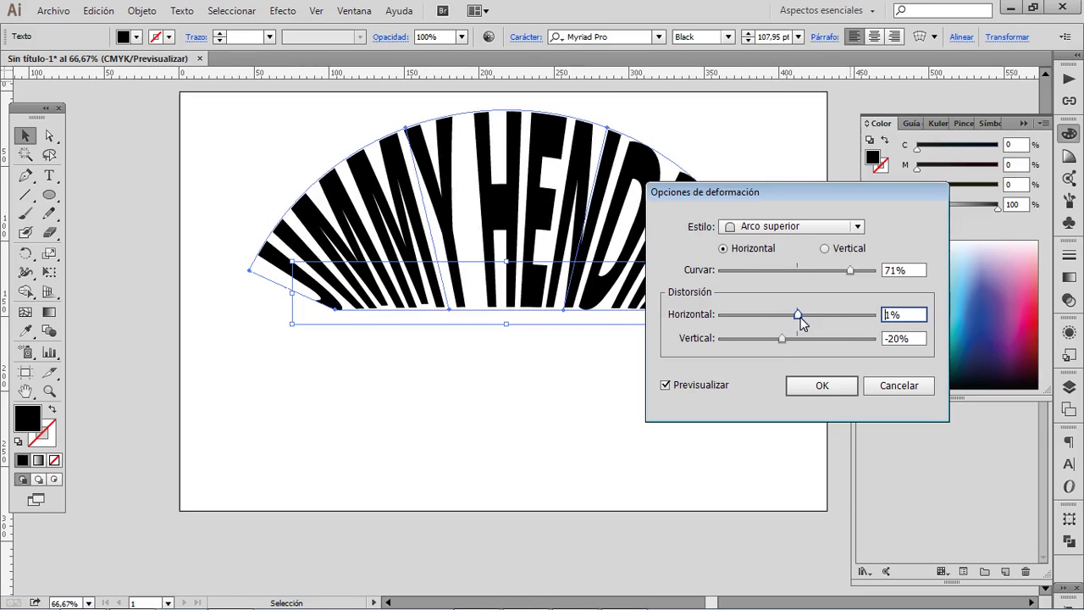
pyautogui.doubleClick(910, 318)
pyautogui.write('0')
pyautogui.press('Tab')
pyautogui.write('0')
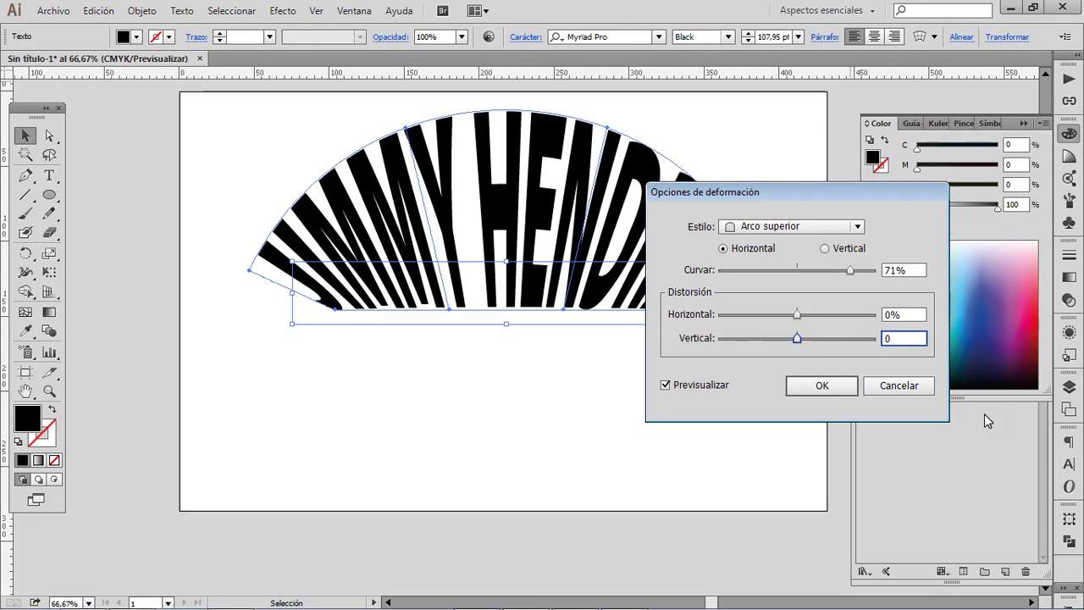
pyautogui.click(819, 386)
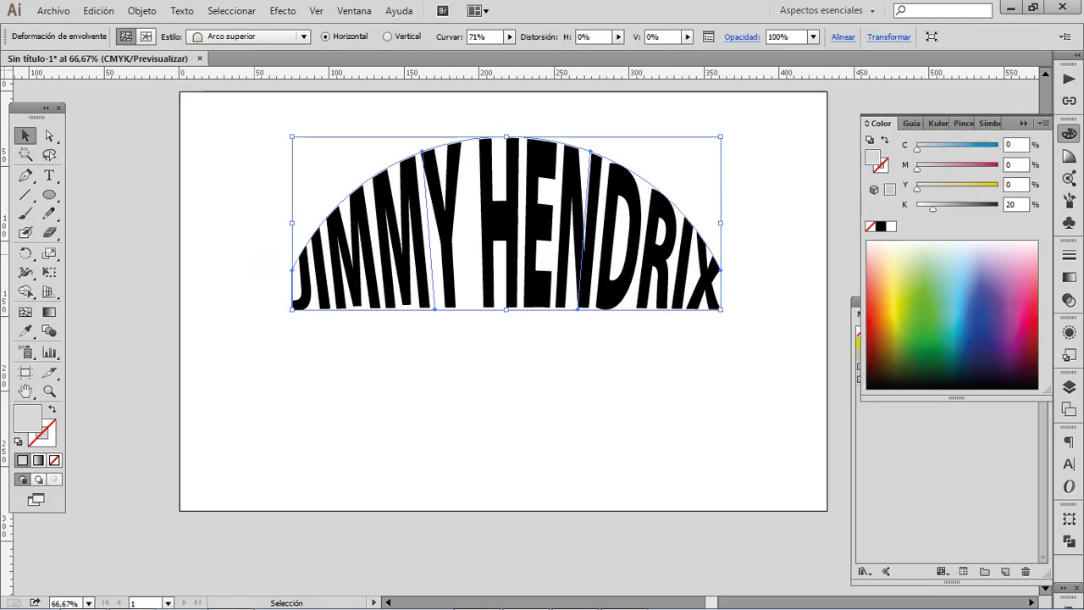
# Shift the envelope's mesh point above the Y up and to the left, and raise the lower mesh point beneath it
pyautogui.click(49, 135)
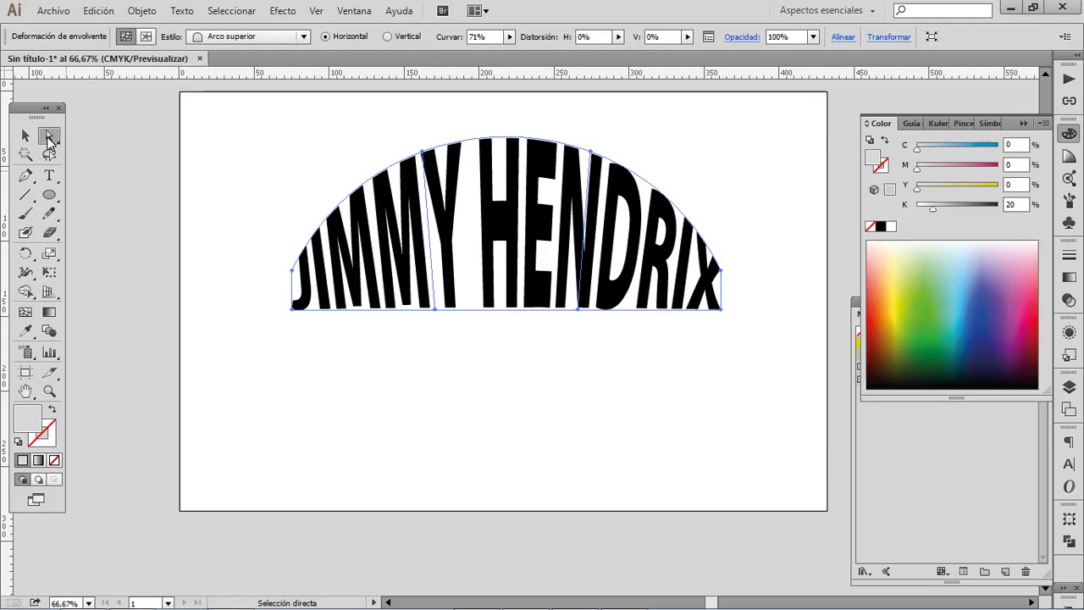
pyautogui.press('z')
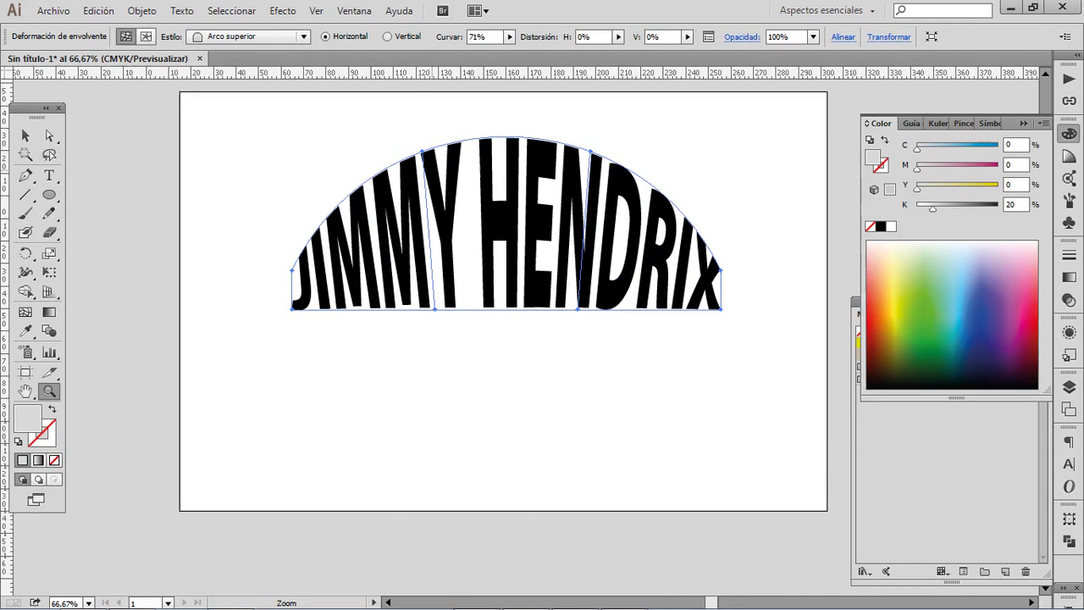
pyautogui.click(433, 170)
pyautogui.click(481, 365)
pyautogui.press('space')
pyautogui.moveTo(482, 364); pyautogui.dragTo(305, 224)
pyautogui.press('space')
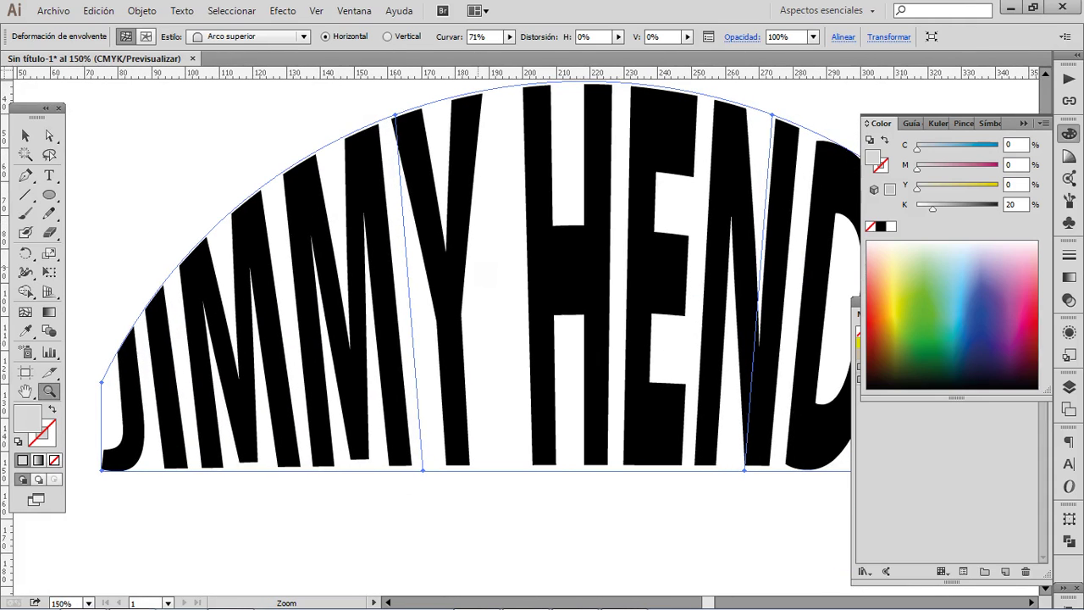
pyautogui.press('f')
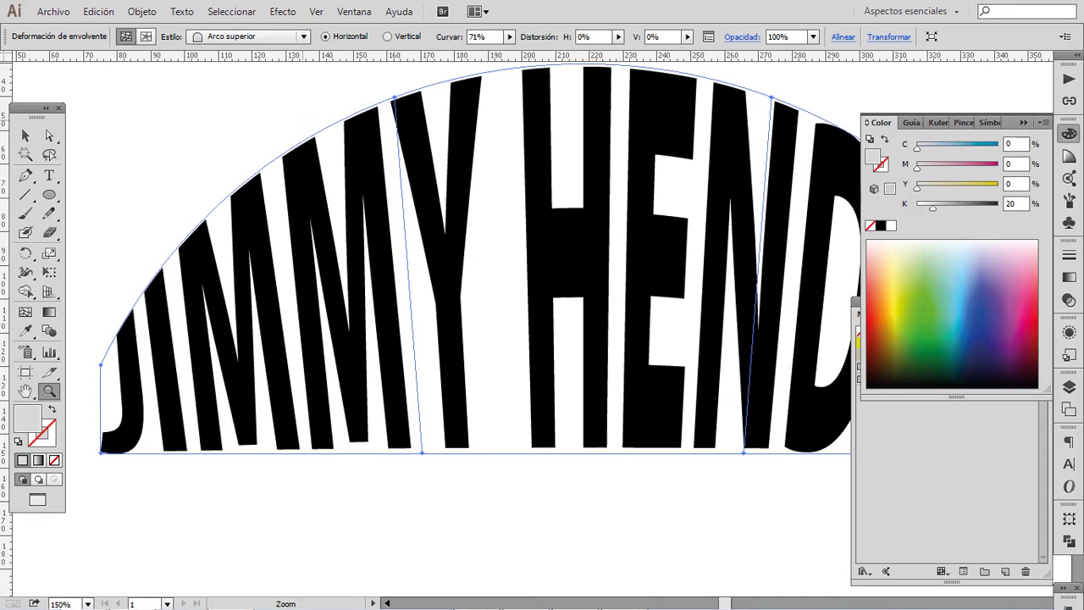
pyautogui.press('f')
pyautogui.press('space')
pyautogui.moveTo(384, 135); pyautogui.dragTo(405, 270)
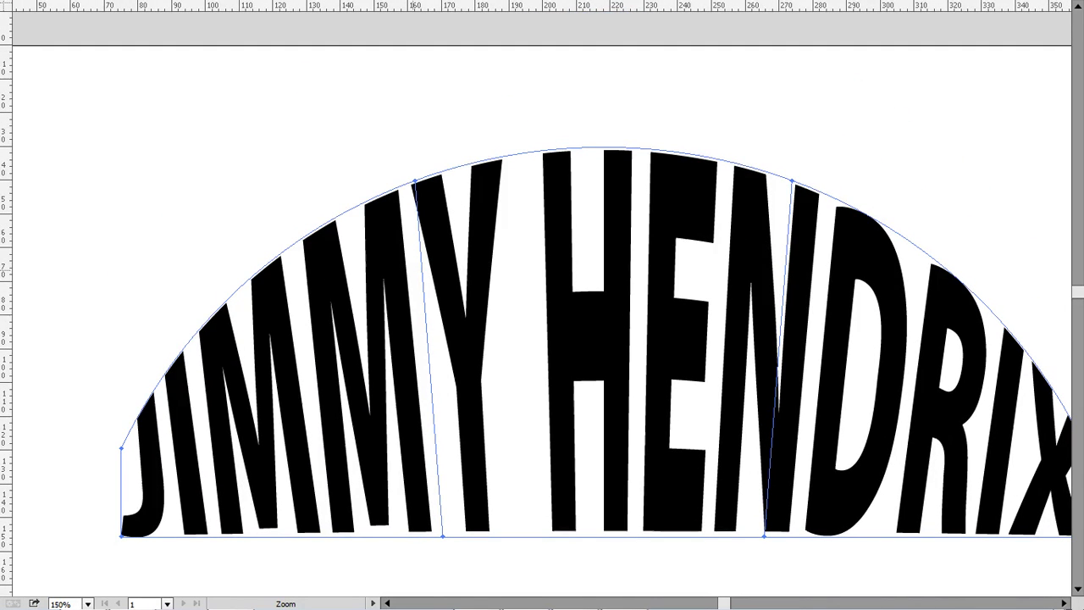
pyautogui.press('a')
pyautogui.moveTo(415, 181); pyautogui.dragTo(331, 142)
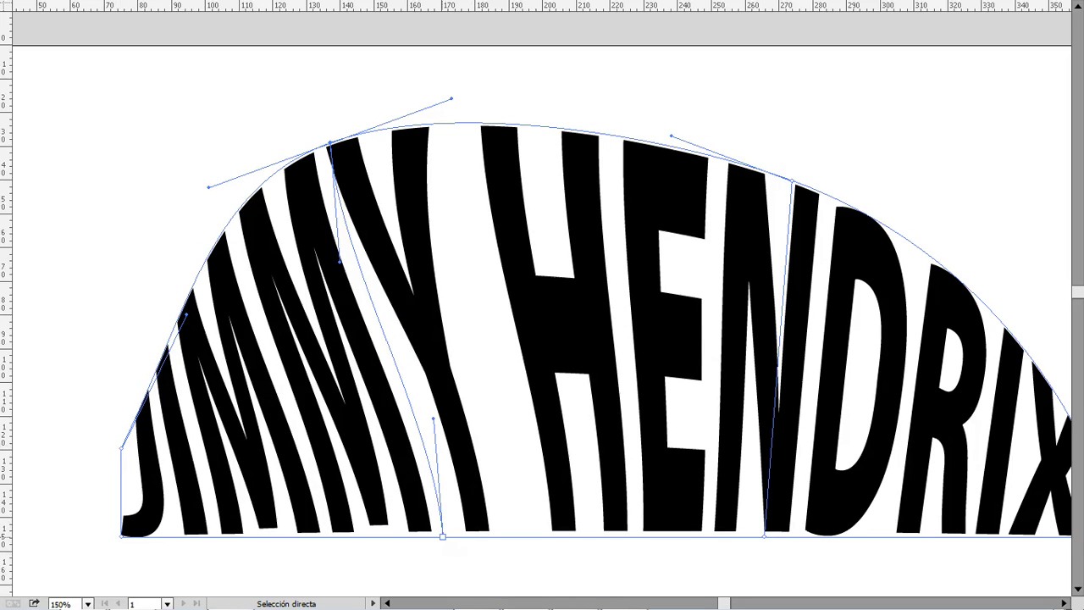
pyautogui.moveTo(443, 537); pyautogui.dragTo(423, 399)
# Lower the envelope's corner point beneath the X and tilt the direction handle of the lower mesh point under the N
pyautogui.press('space')
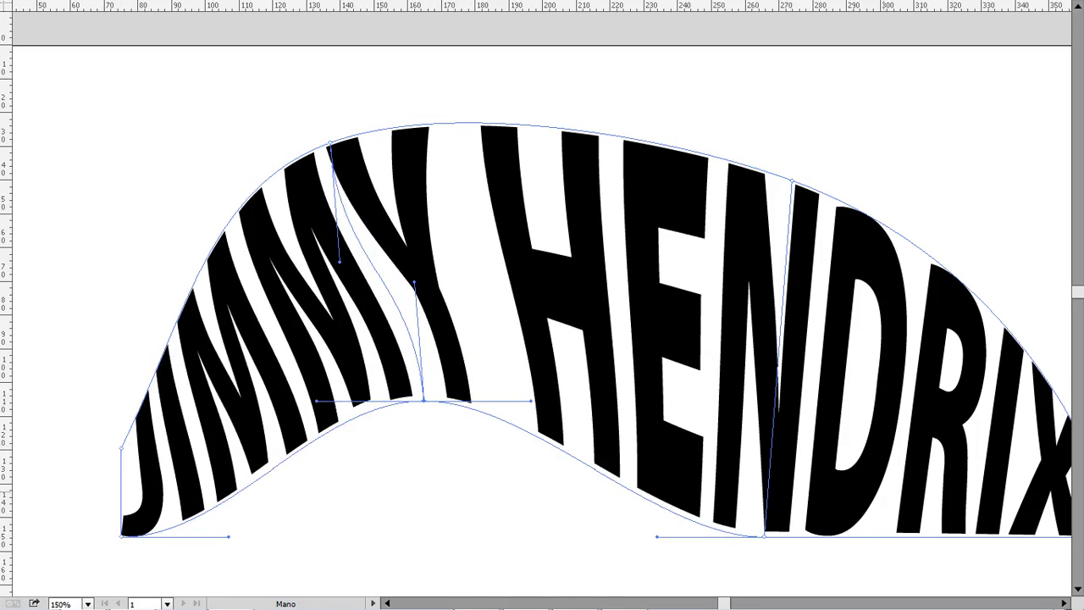
pyautogui.moveTo(974, 509); pyautogui.dragTo(810, 383)
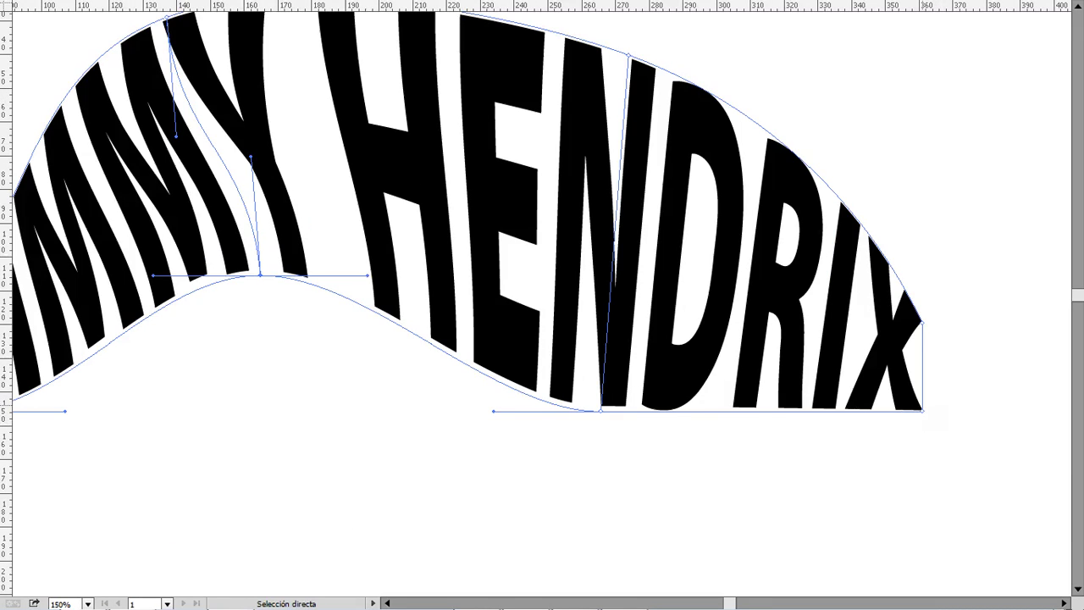
pyautogui.moveTo(922, 411); pyautogui.dragTo(920, 479)
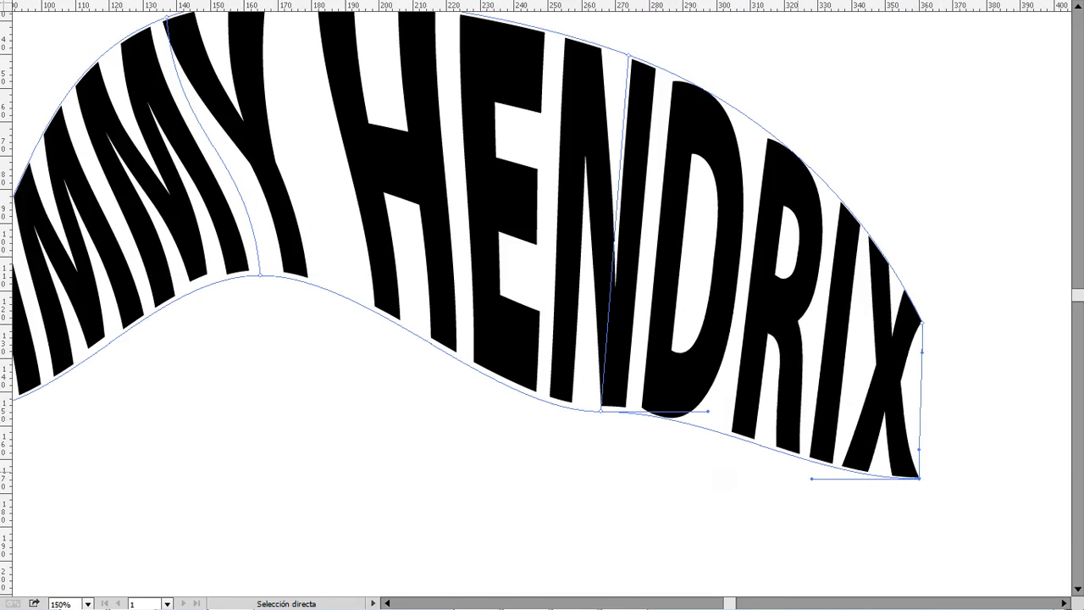
pyautogui.click(600, 411)
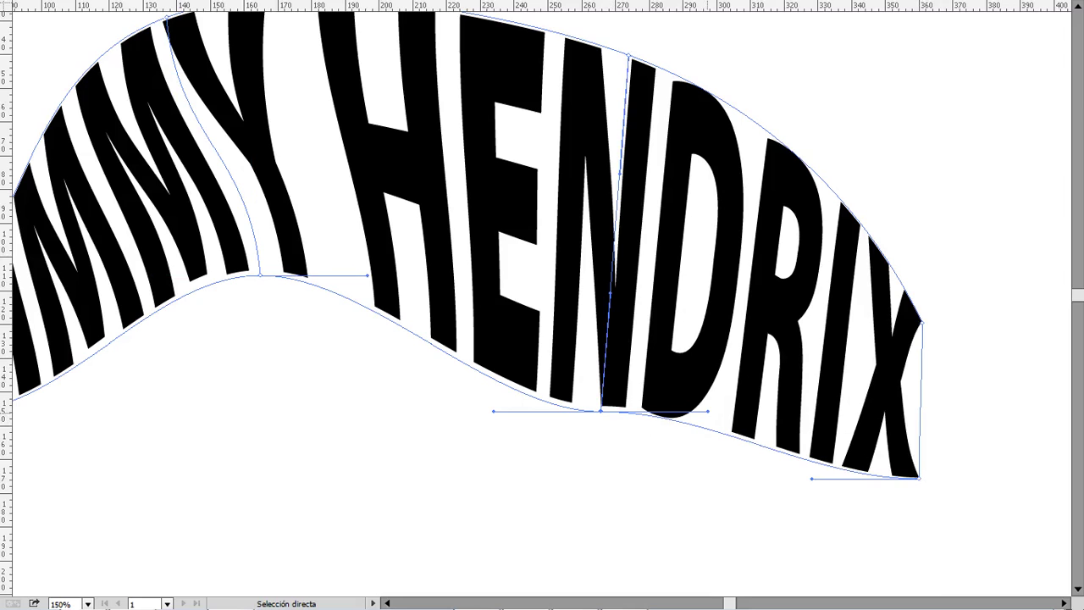
pyautogui.moveTo(709, 411); pyautogui.dragTo(706, 460)
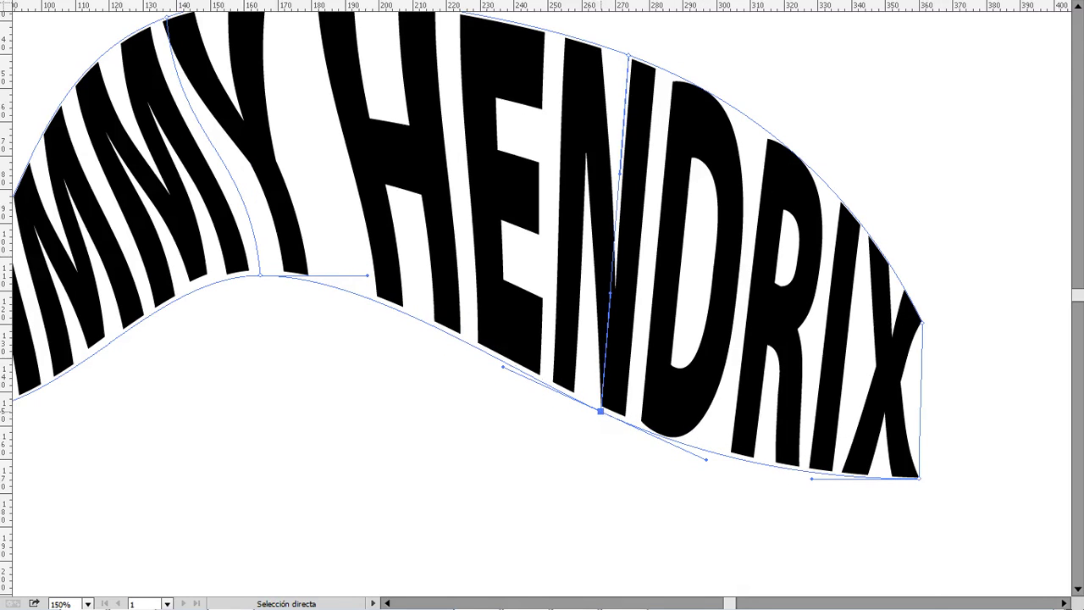
# Raise the lower mesh points under the N and the Y, and straighten the mesh line running through the Y
pyautogui.moveTo(600, 411); pyautogui.dragTo(599, 371)
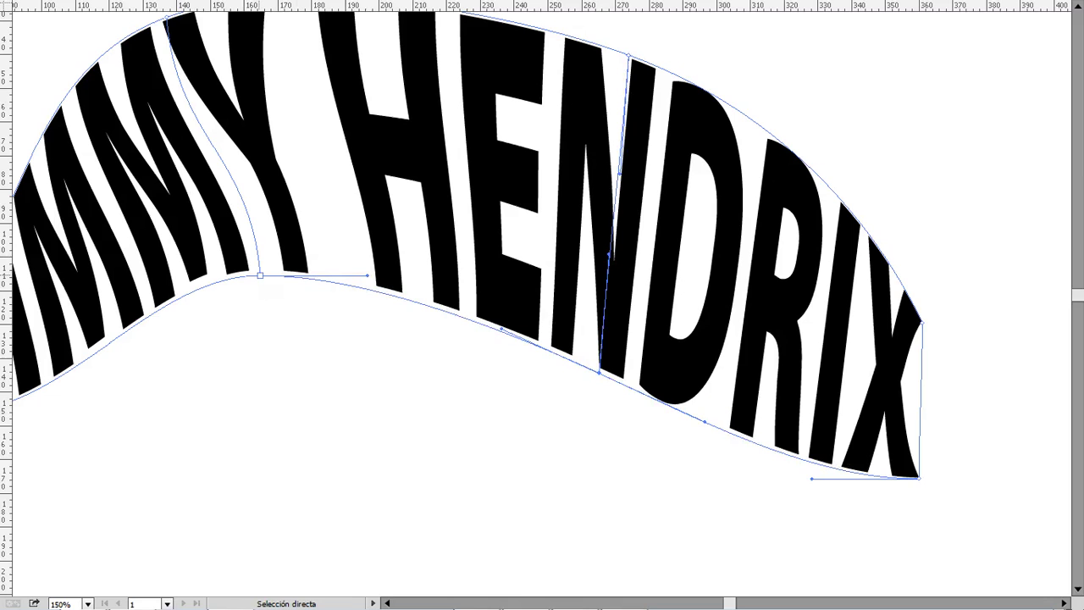
pyautogui.moveTo(260, 275); pyautogui.dragTo(230, 217)
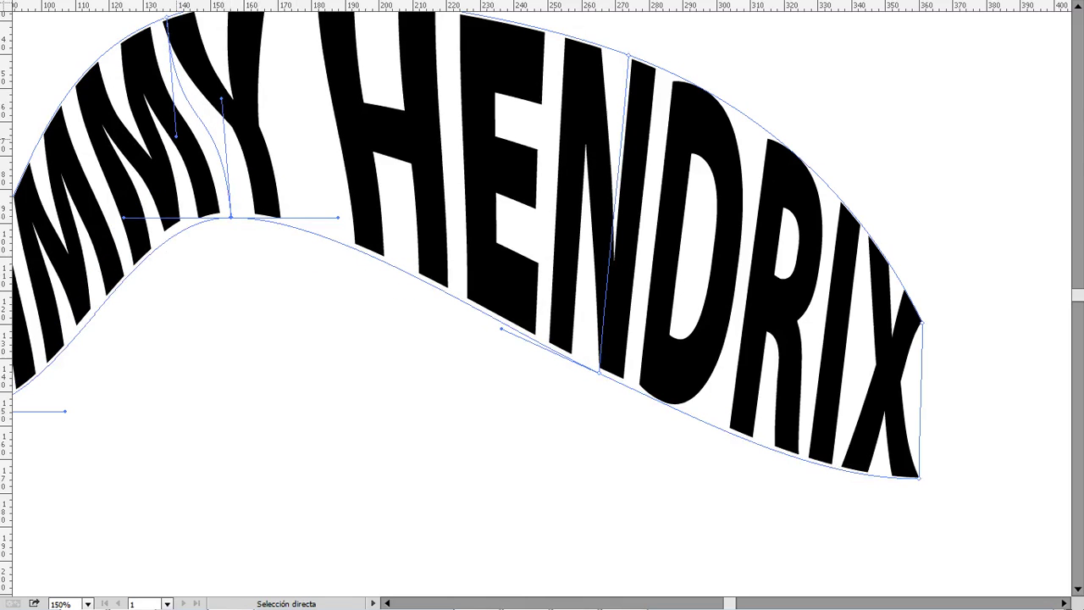
pyautogui.moveTo(176, 136); pyautogui.dragTo(199, 111)
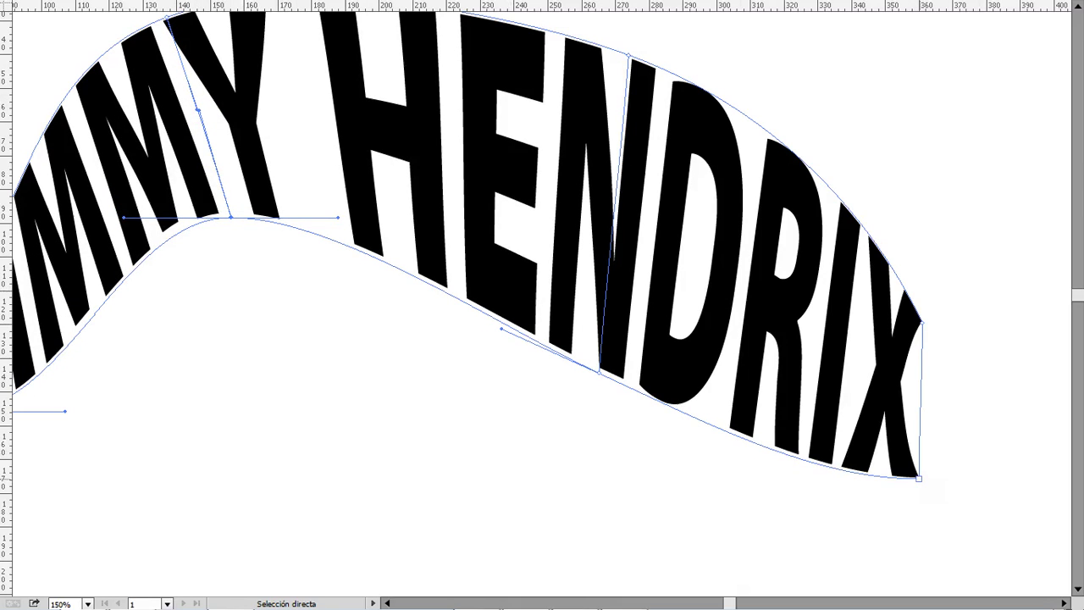
# Stretch the envelope's corner point beneath the X far downward to elongate the last letters
pyautogui.moveTo(919, 479); pyautogui.dragTo(920, 597)
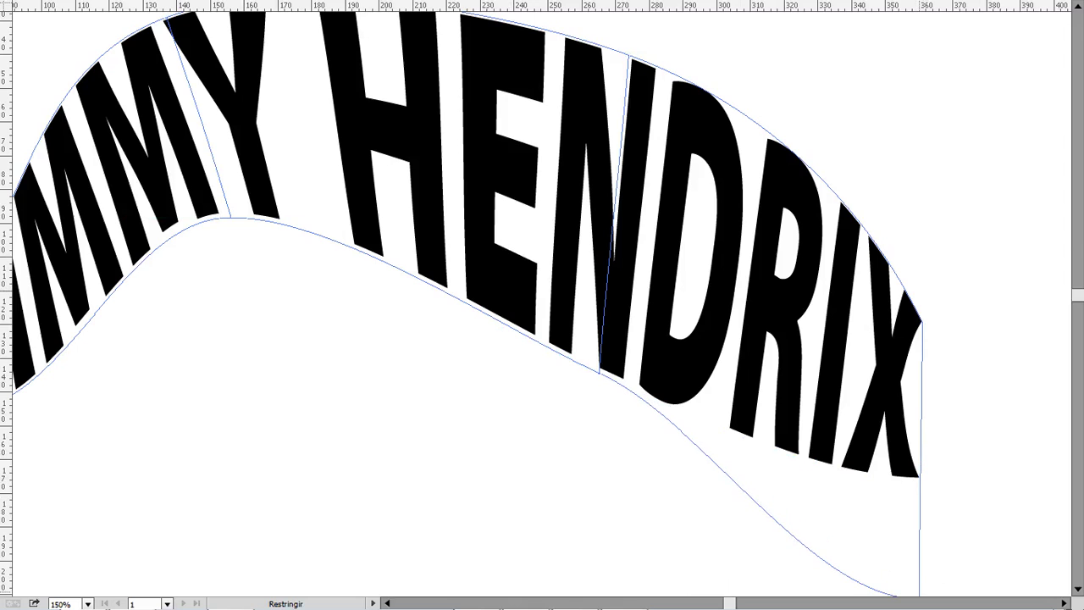
pyautogui.hotkey('ctrl', 'z')
pyautogui.moveTo(892, 416); pyautogui.dragTo(885, 455)
pyautogui.press('space')
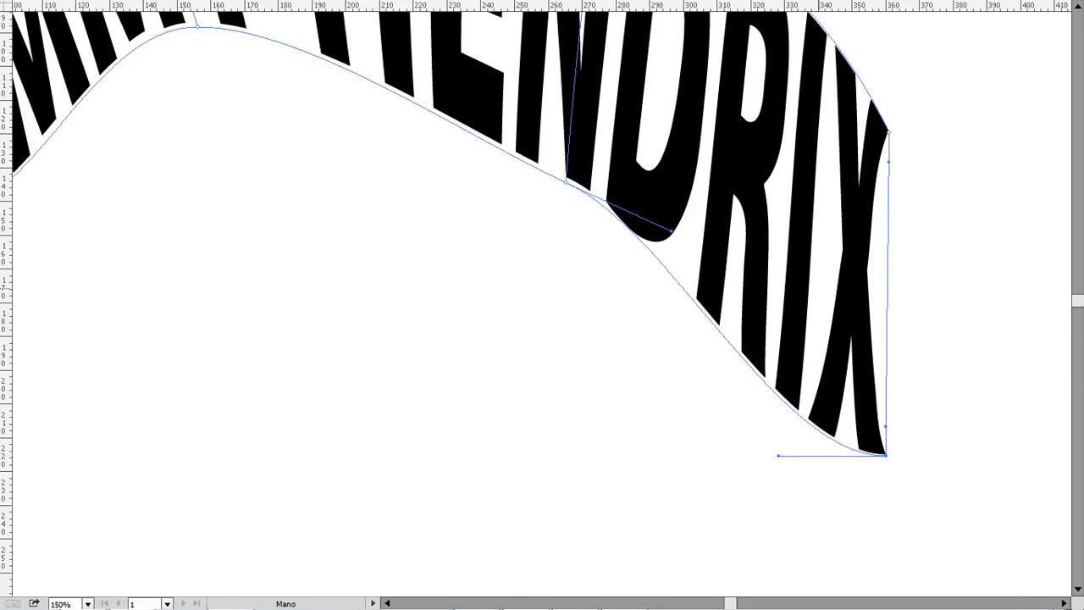
# Raise the lower mesh point under the N further to curve the bottom edge, and deselect the warped text
pyautogui.moveTo(566, 182); pyautogui.dragTo(556, 106)
pyautogui.moveTo(508, 193); pyautogui.dragTo(523, 320)
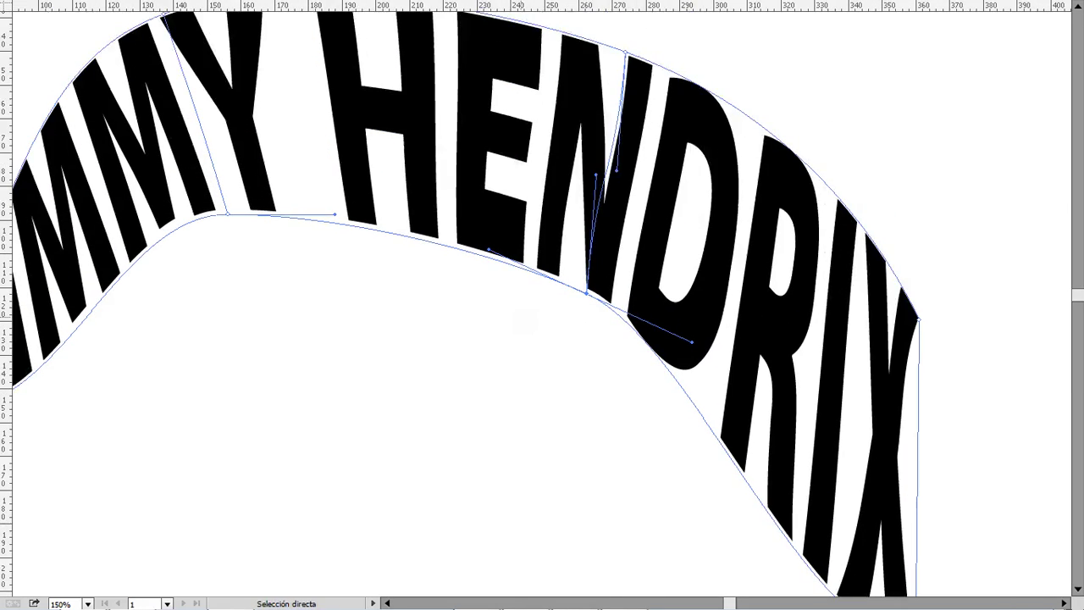
pyautogui.keyDown('ctrl'); pyautogui.keyDown('alt'); pyautogui.click(523, 319); pyautogui.keyUp('alt'); pyautogui.keyUp('ctrl')
pyautogui.keyDown('ctrl'); pyautogui.keyDown('alt'); pyautogui.click(523, 319); pyautogui.keyUp('alt'); pyautogui.keyUp('ctrl')
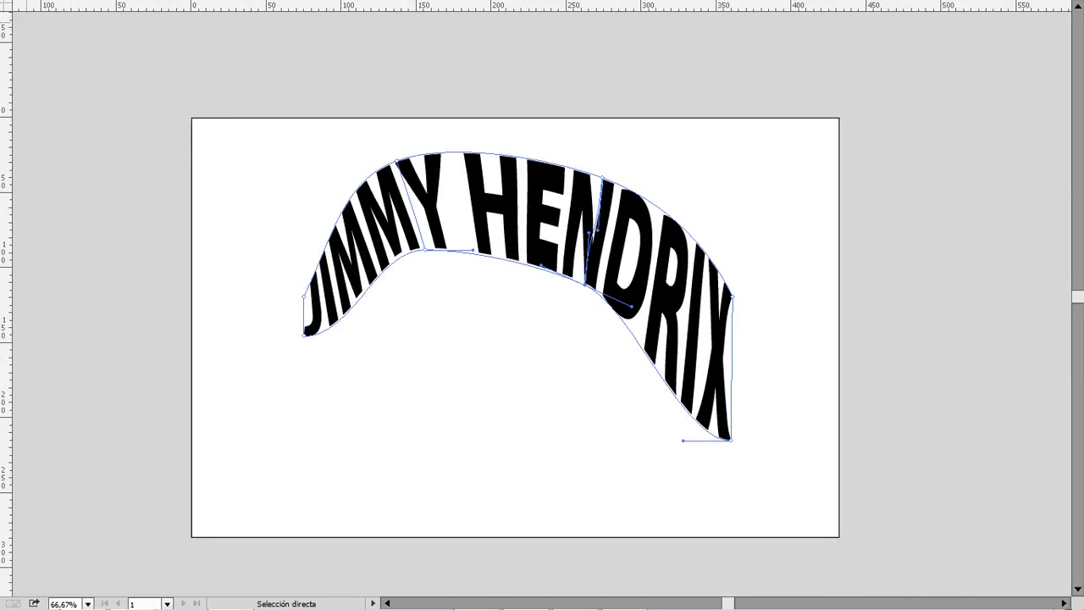
pyautogui.press('z')
pyautogui.press('Tab')
pyautogui.press('v')
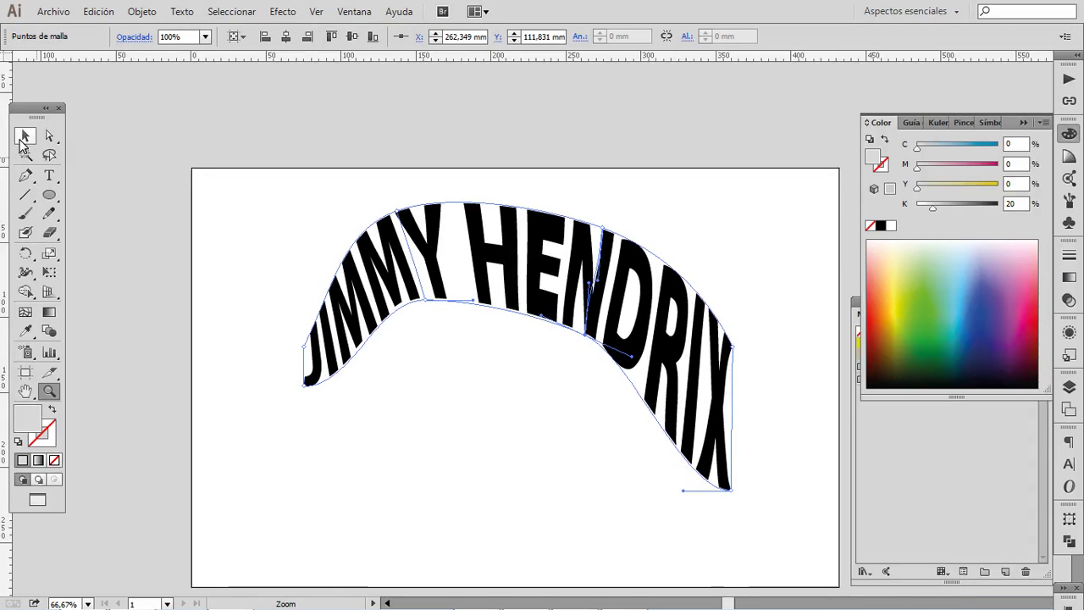
pyautogui.hotkey('ctrl', 'shift', 'a')
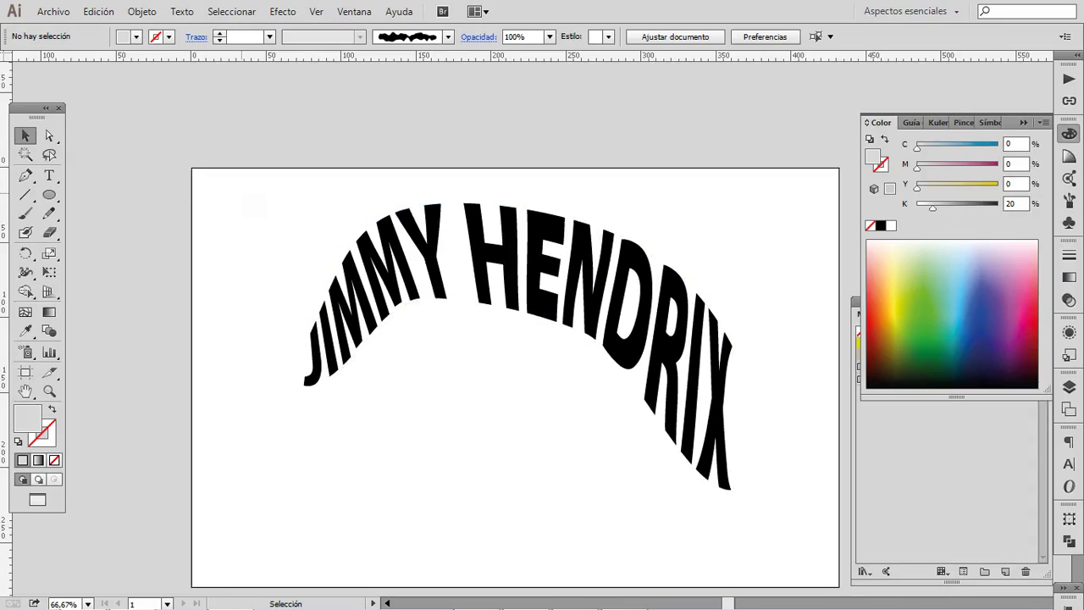
# Add the text EXPERIENCE beneath the warped lettering and select it as an object
pyautogui.click(50, 176)
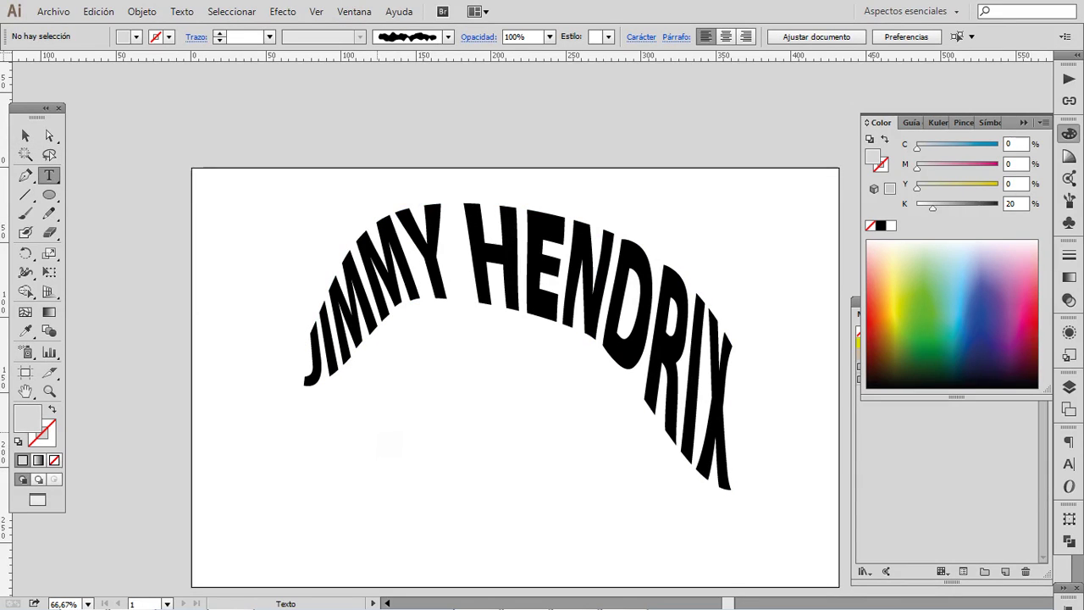
pyautogui.click(383, 436)
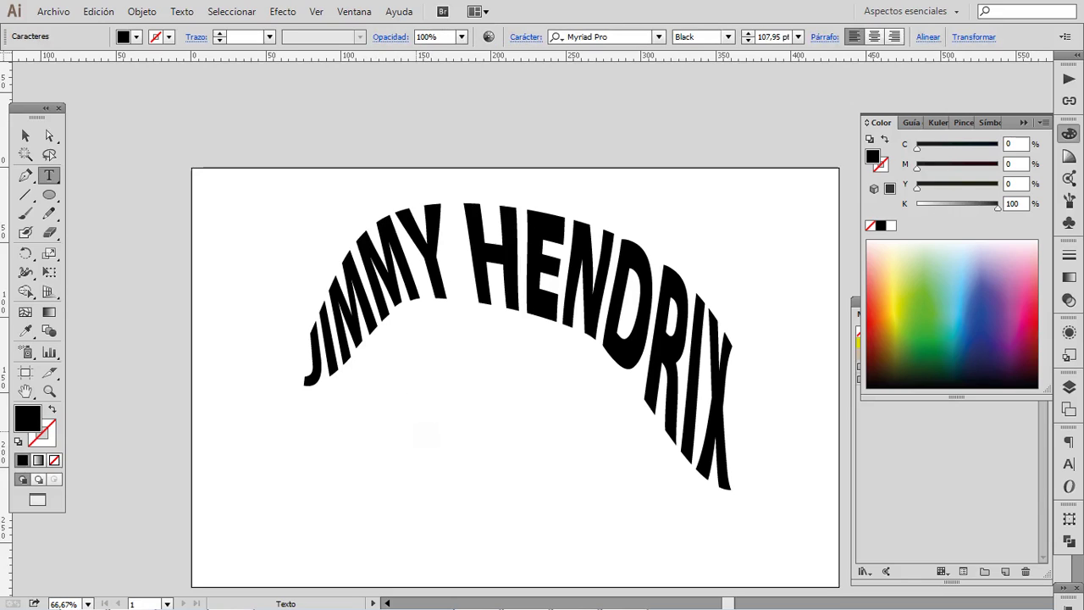
pyautogui.write('EXP')
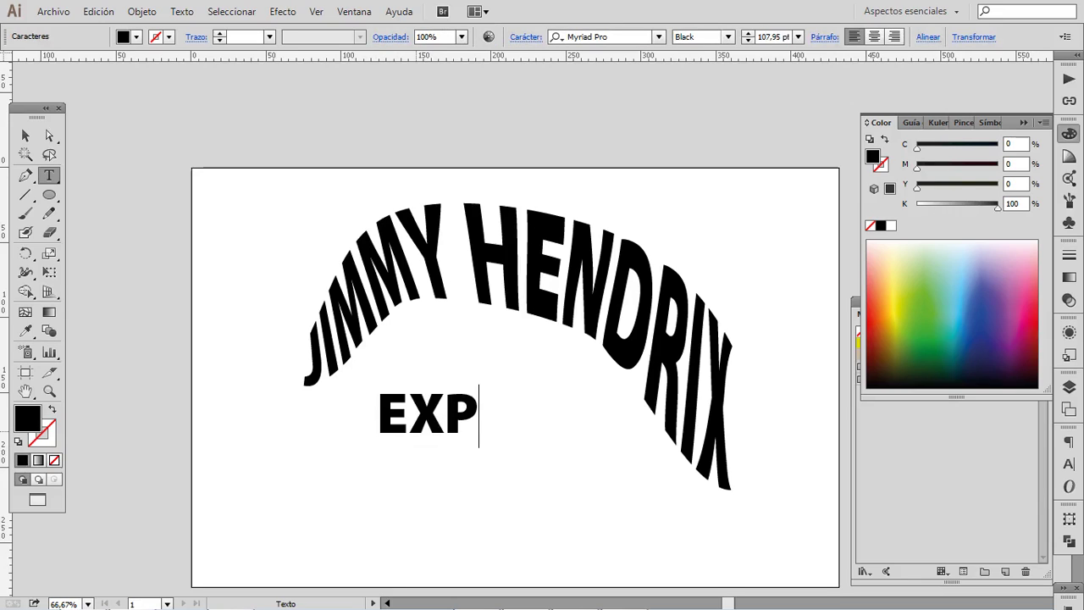
pyautogui.write('ERIENCE')
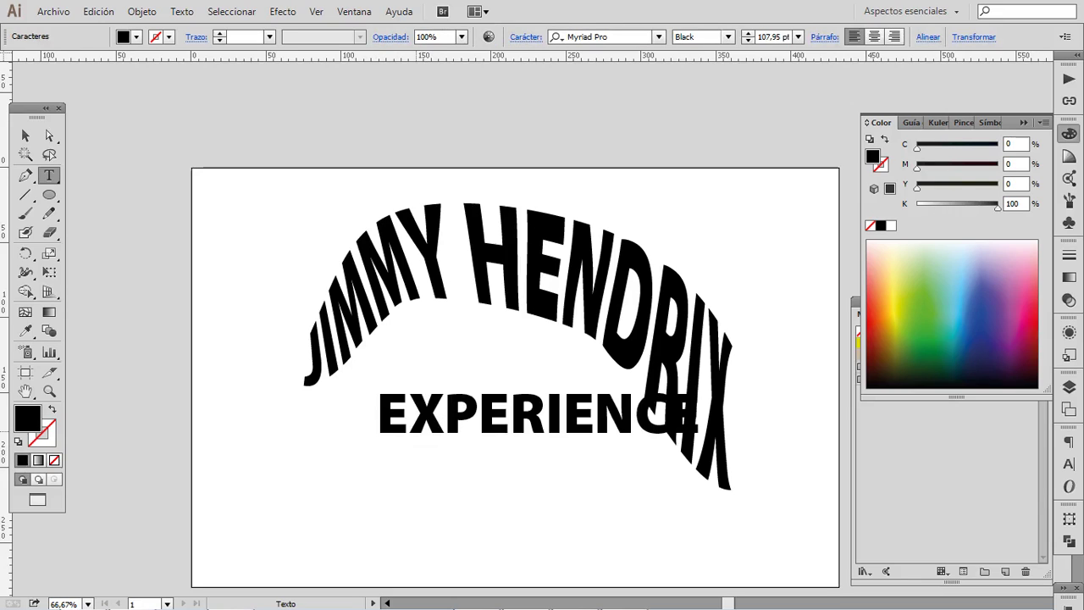
pyautogui.click(25, 136)
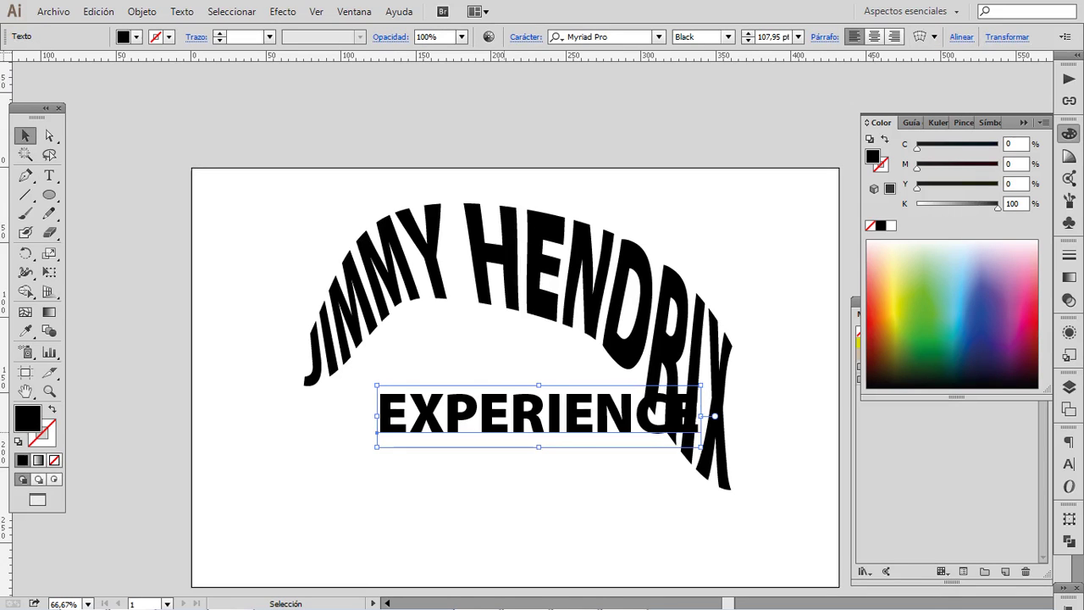
# Align the start of EXPERIENCE beneath the J of JIMMY and begin an envelope distortion with a mesh on it
pyautogui.moveTo(524, 412); pyautogui.dragTo(443, 404)
pyautogui.moveTo(293, 436); pyautogui.dragTo(302, 457)
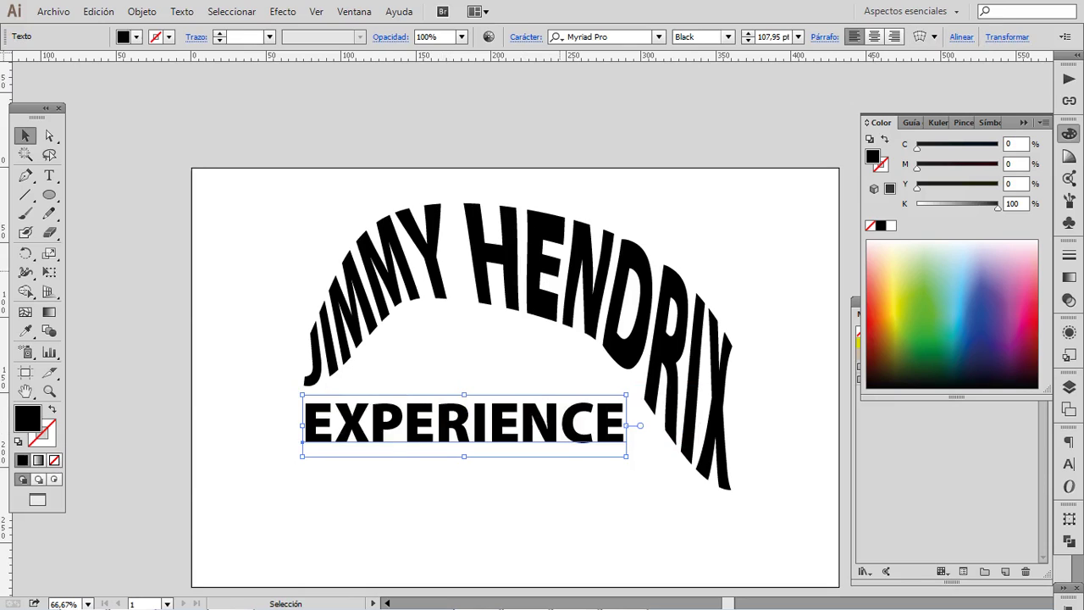
pyautogui.click(142, 13)
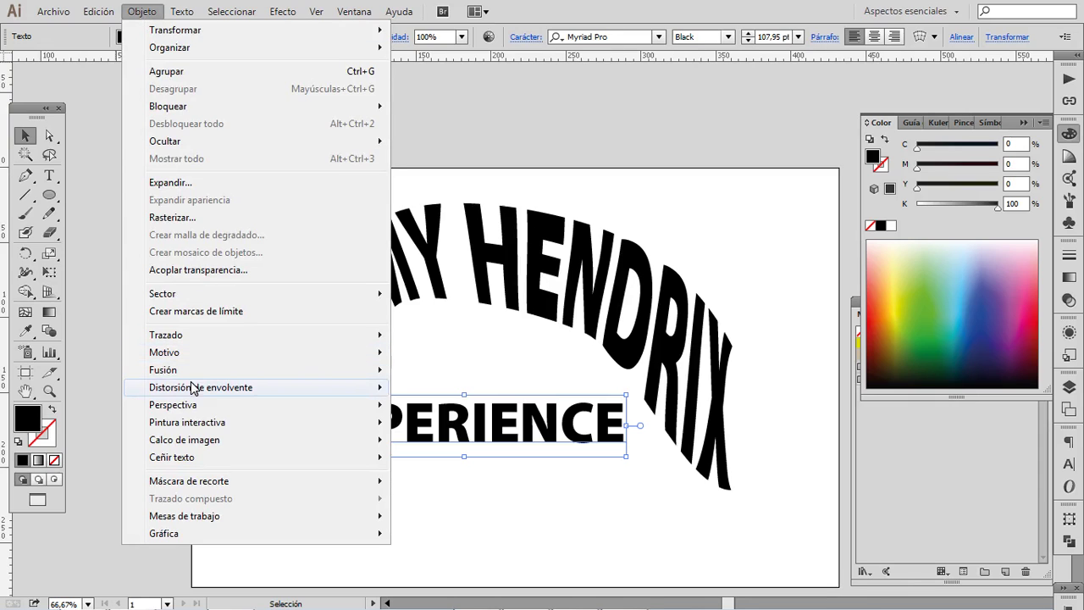
pyautogui.moveTo(193, 394)
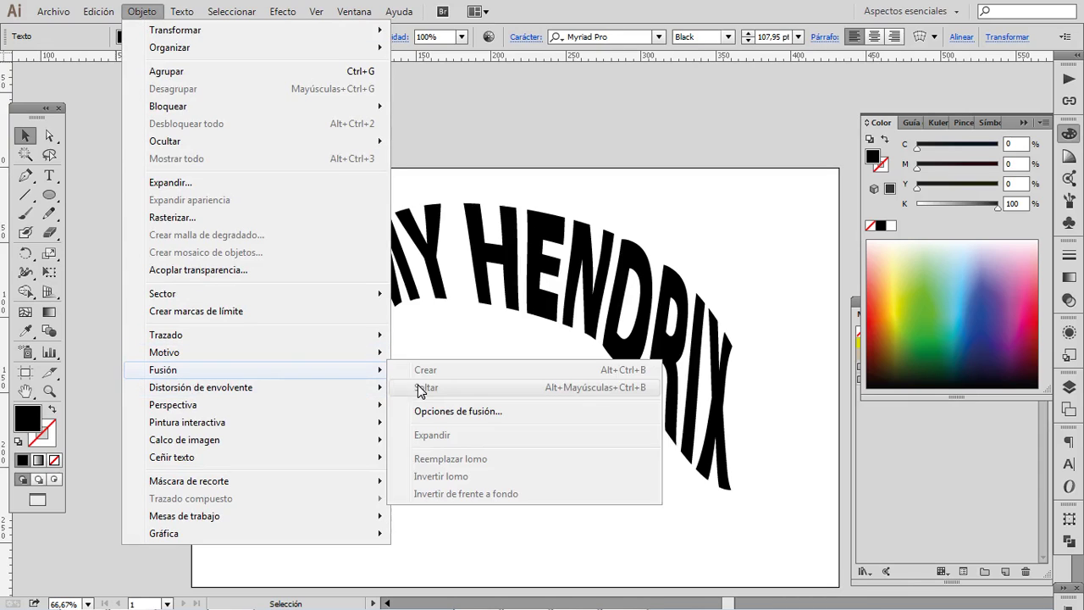
pyautogui.moveTo(376, 395)
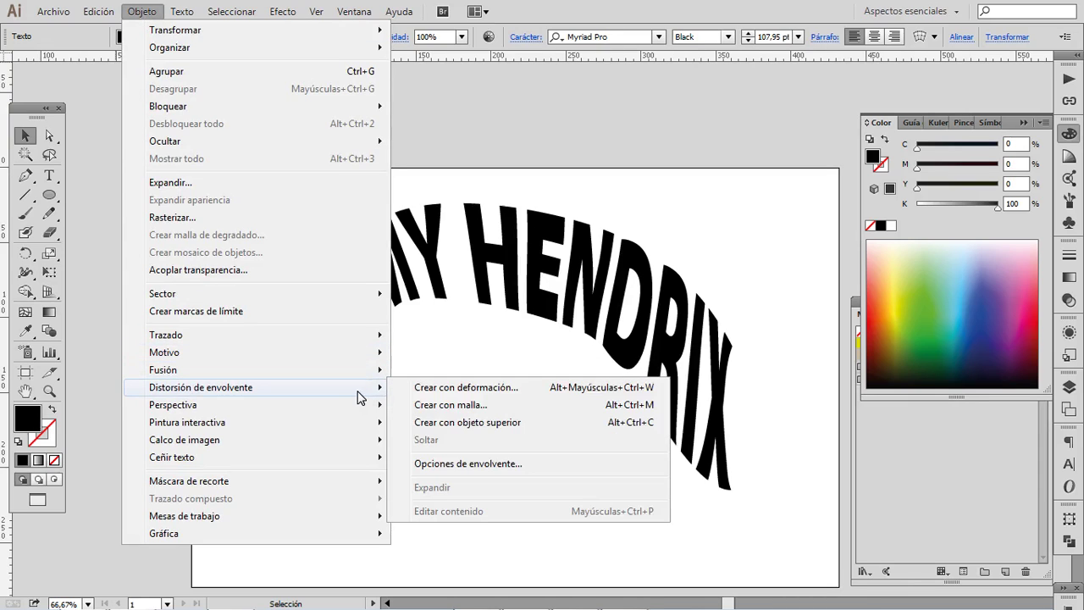
pyautogui.click(439, 404)
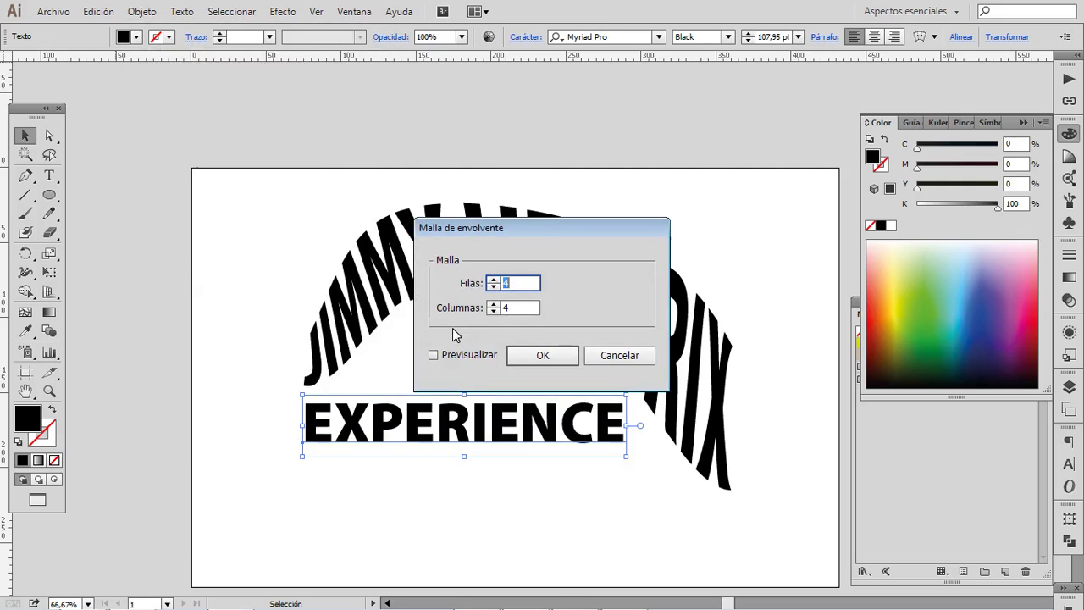
# Preview the envelope mesh, set it to 2 rows and 2 columns, and apply it to EXPERIENCE
pyautogui.click(433, 355)
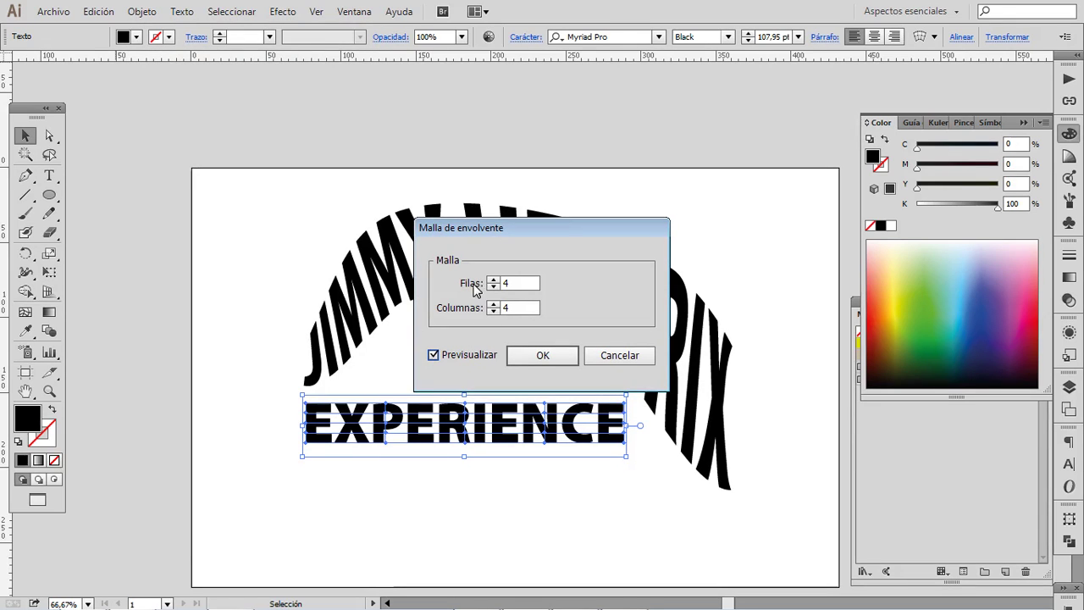
pyautogui.moveTo(510, 231); pyautogui.dragTo(555, 172)
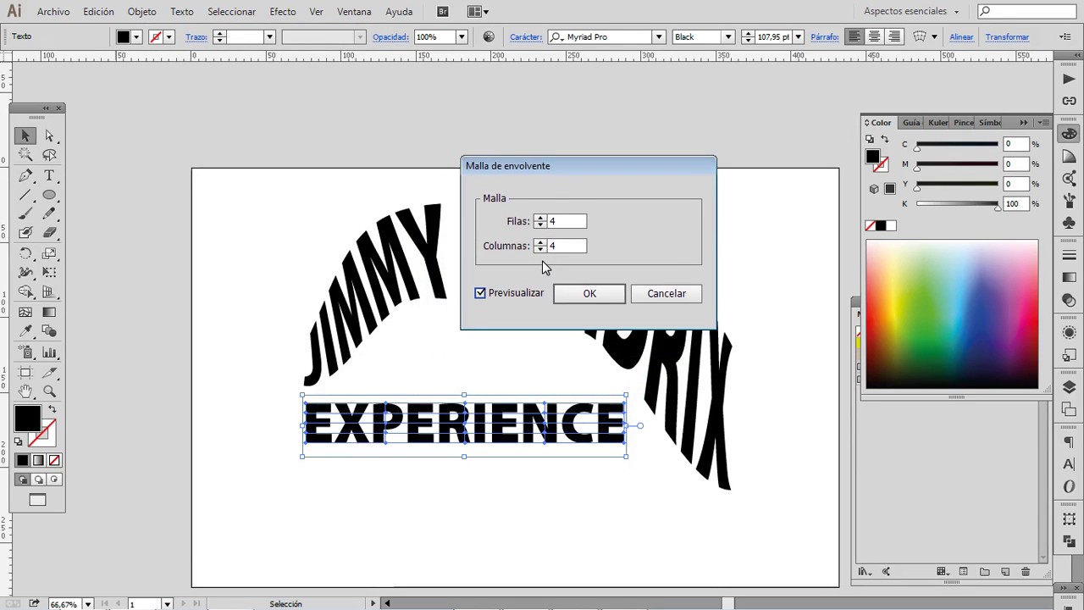
pyautogui.click(539, 250)
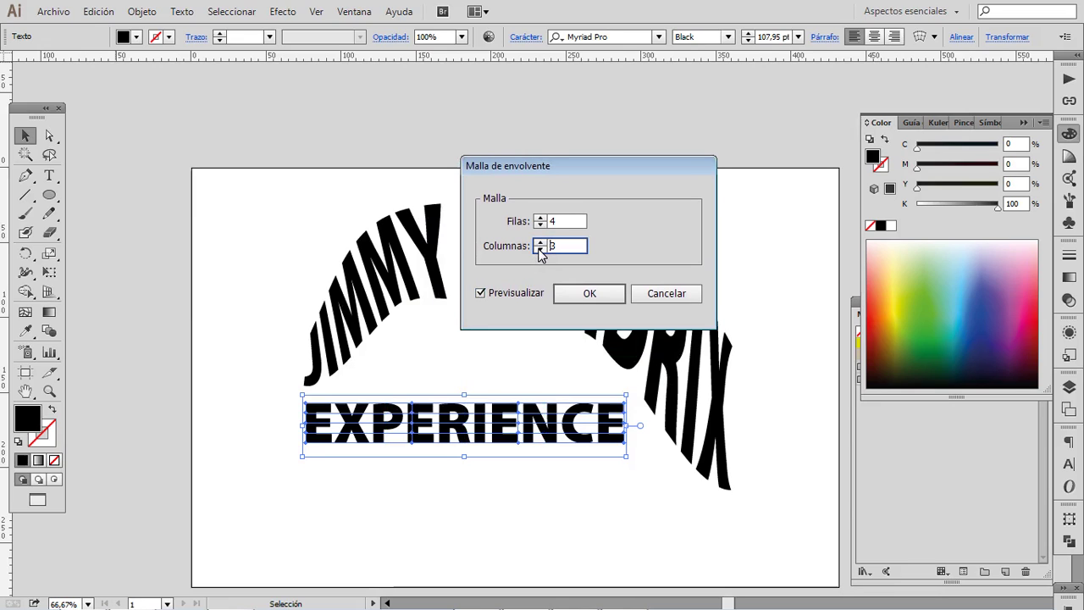
pyautogui.click(540, 250)
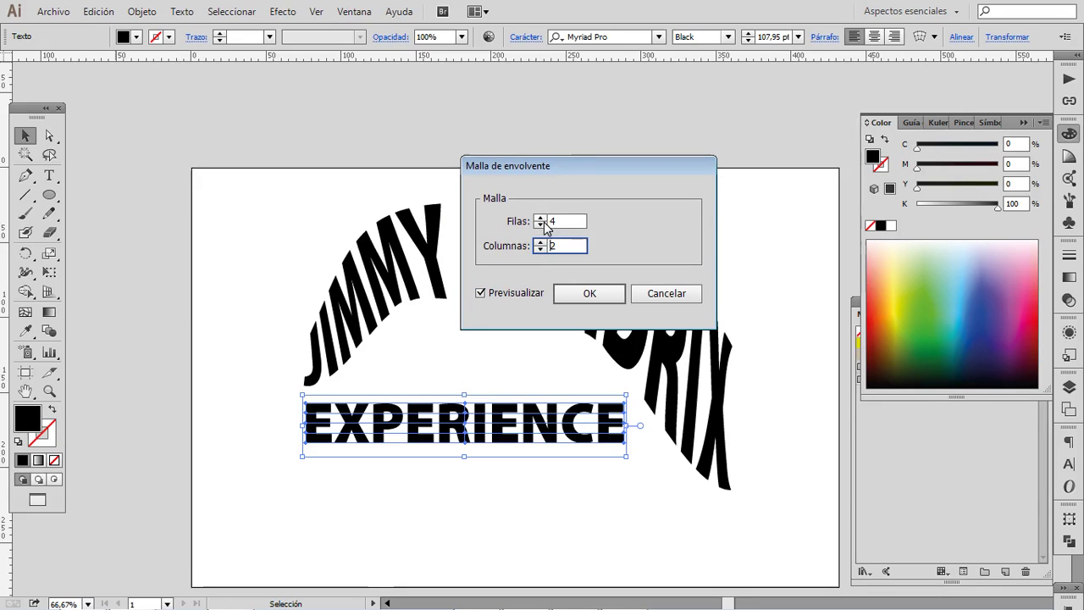
pyautogui.click(540, 226)
pyautogui.click(540, 225)
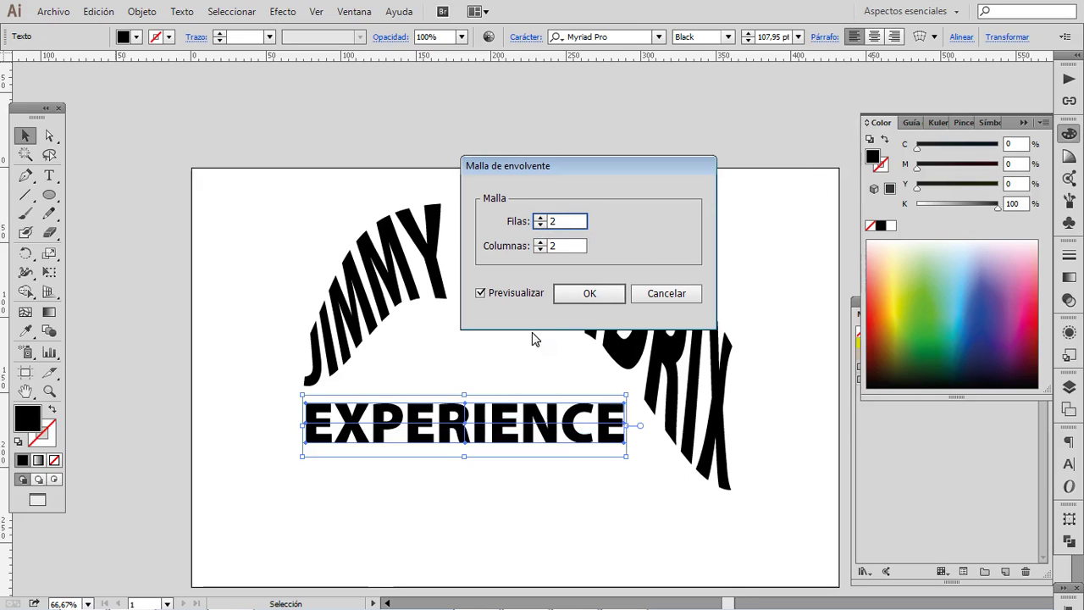
pyautogui.click(583, 297)
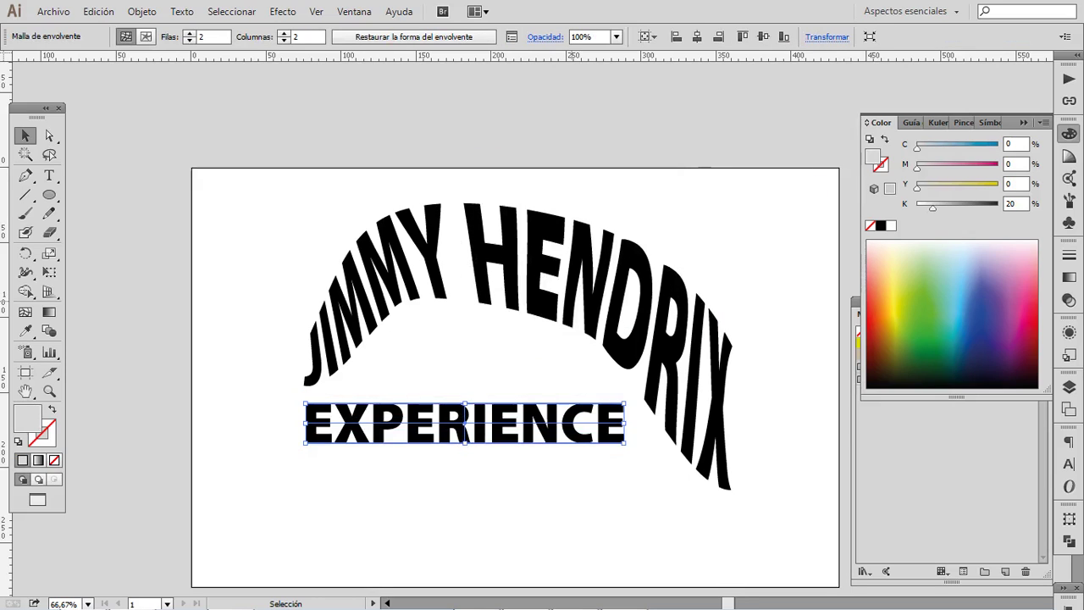
# Raise EXPERIENCE's upper middle mesh point and bend the upper right corner's curve so the top edge follows the JIMMY HENDRIX arch
pyautogui.press('a')
pyautogui.moveTo(465, 404); pyautogui.dragTo(455, 312)
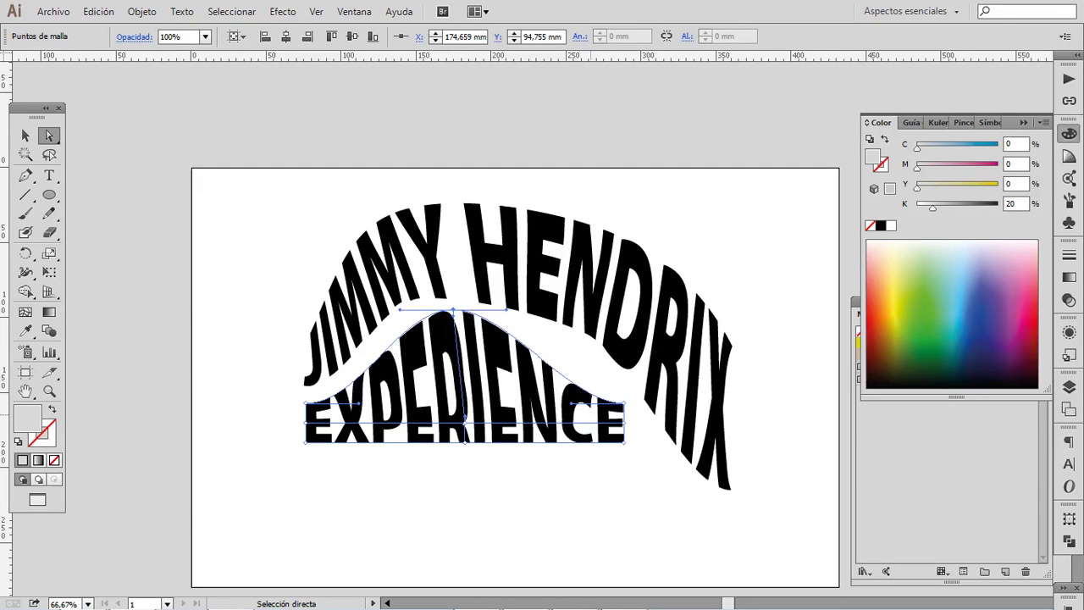
pyautogui.moveTo(622, 405); pyautogui.dragTo(649, 378)
pyautogui.hotkey('ctrl', 'z')
pyautogui.click(625, 403)
pyautogui.moveTo(571, 403); pyautogui.dragTo(588, 334)
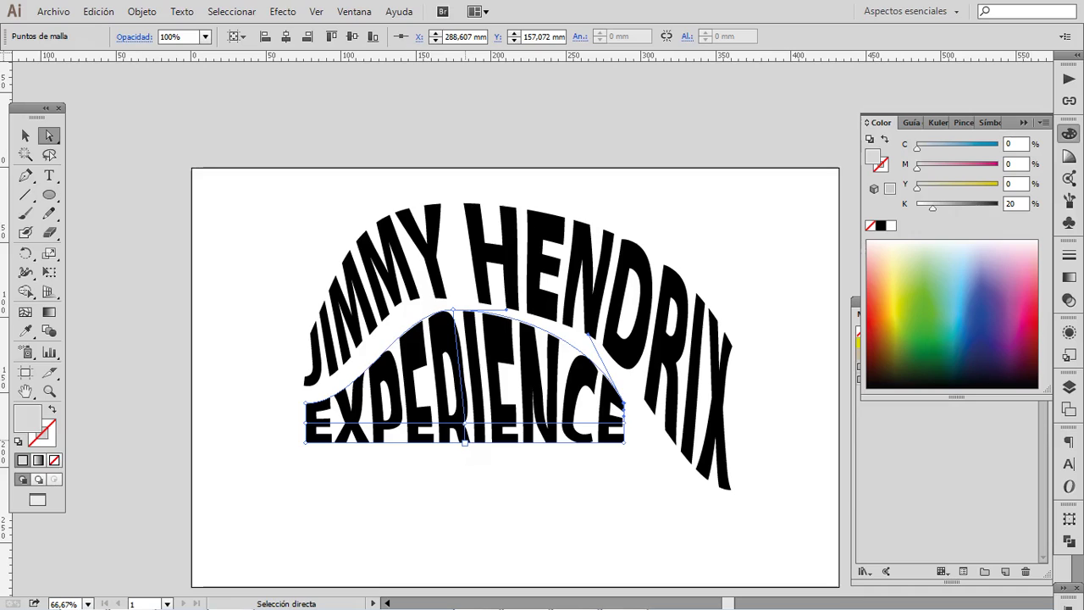
# Raise the central mesh point of EXPERIENCE and shift it slightly left to curve the middle mesh line
pyautogui.moveTo(464, 442); pyautogui.dragTo(464, 395)
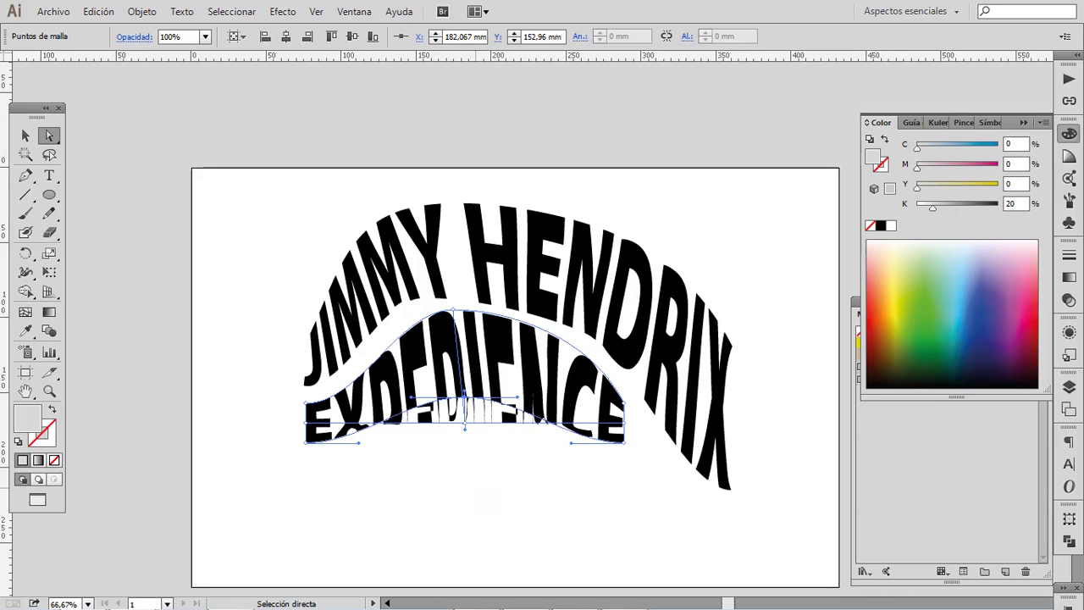
pyautogui.moveTo(464, 396); pyautogui.dragTo(465, 362)
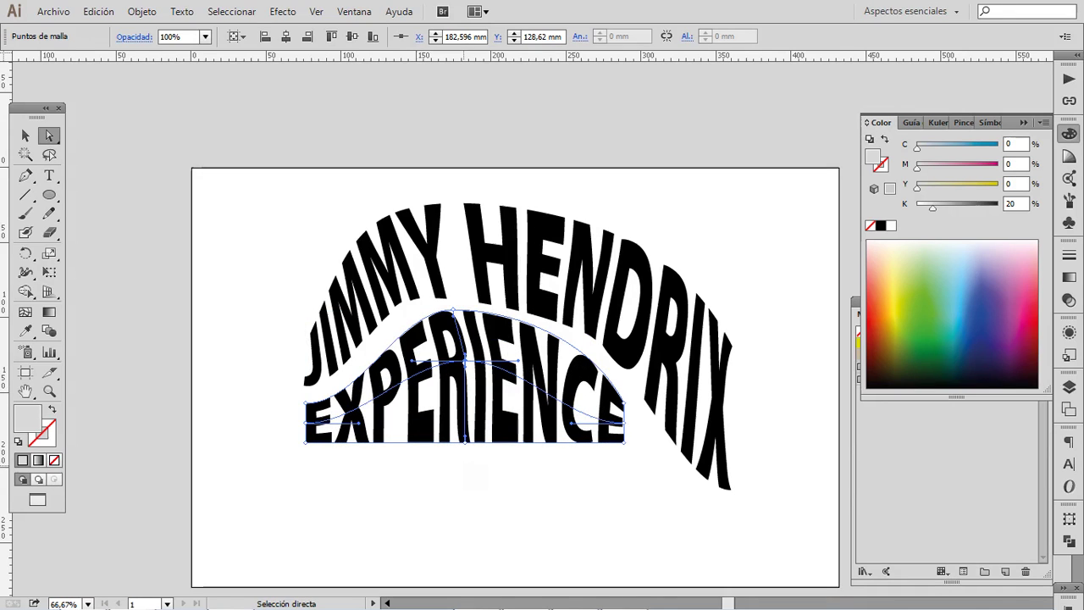
pyautogui.moveTo(465, 360); pyautogui.dragTo(459, 361)
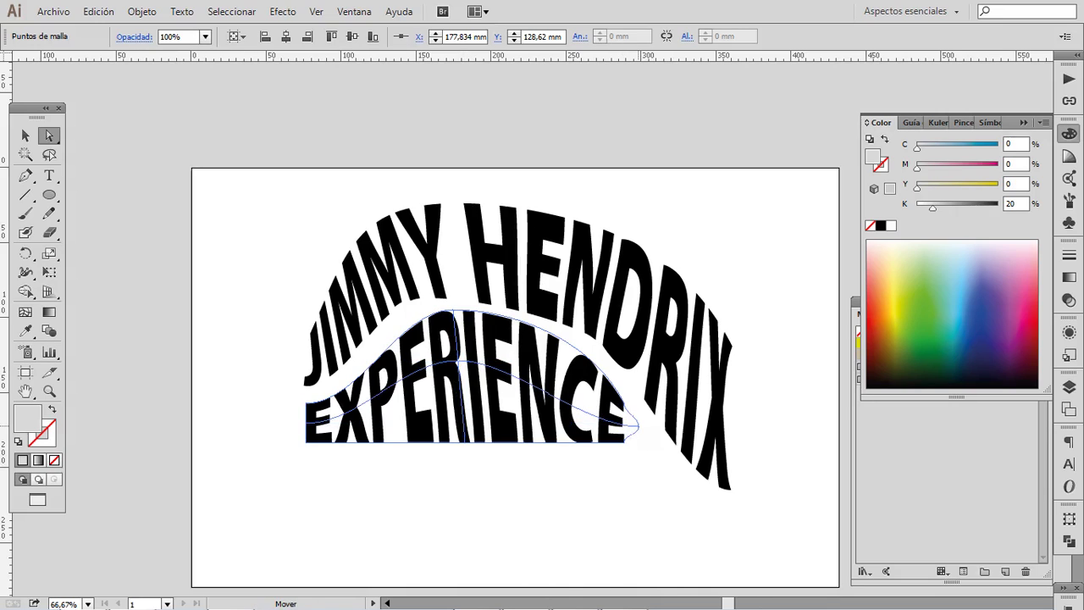
pyautogui.moveTo(625, 421); pyautogui.dragTo(639, 425)
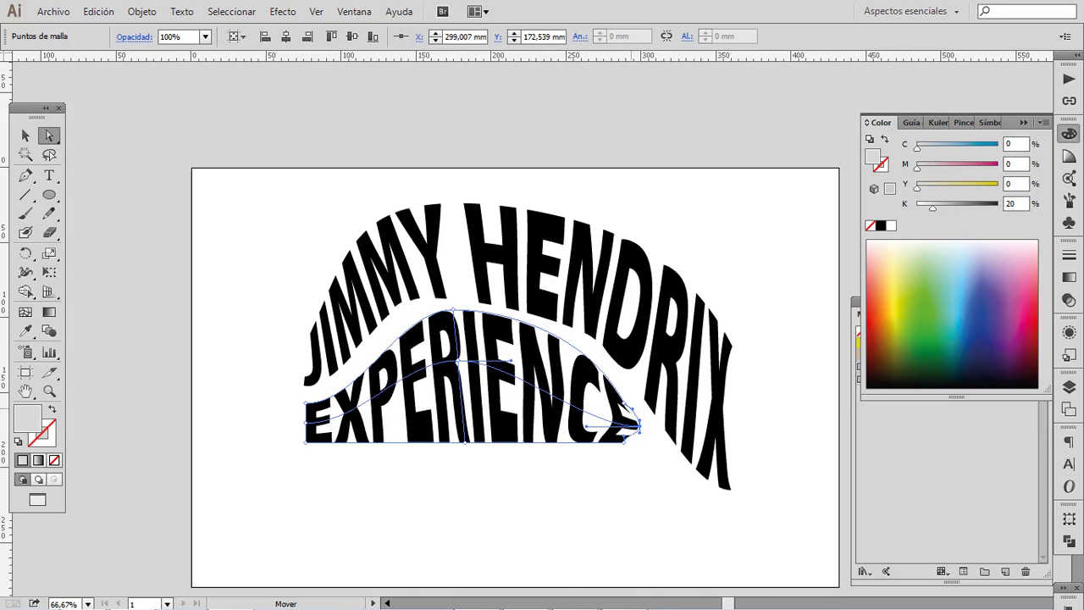
pyautogui.hotkey('ctrl', 'z')
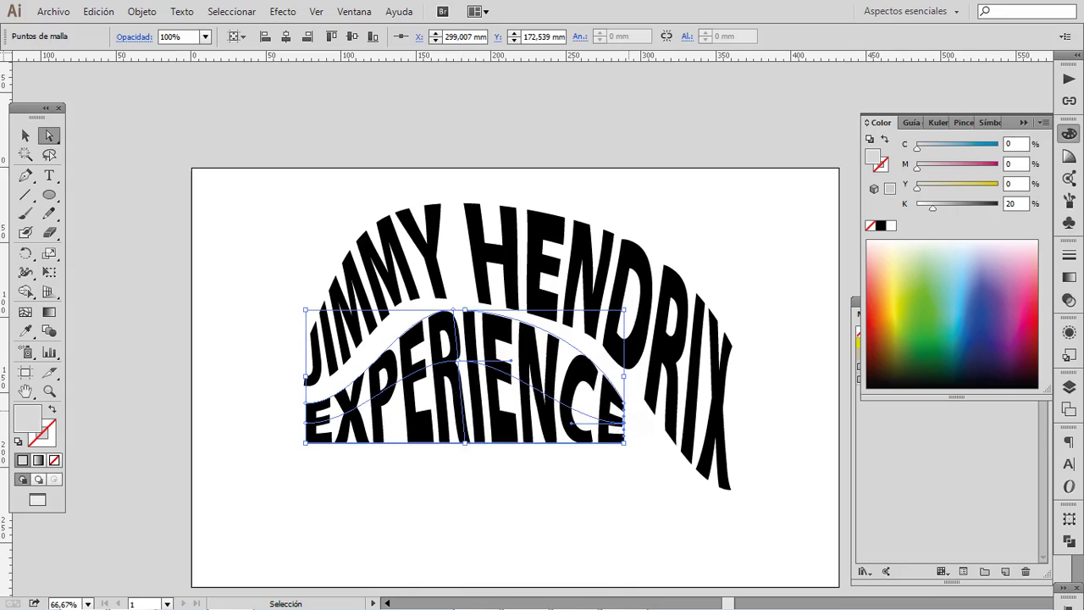
# Raise the mesh points along EXPERIENCE's right edge, pull the lower middle point down to bulge the bottom, and deselect the word
pyautogui.moveTo(632, 401); pyautogui.dragTo(617, 446)
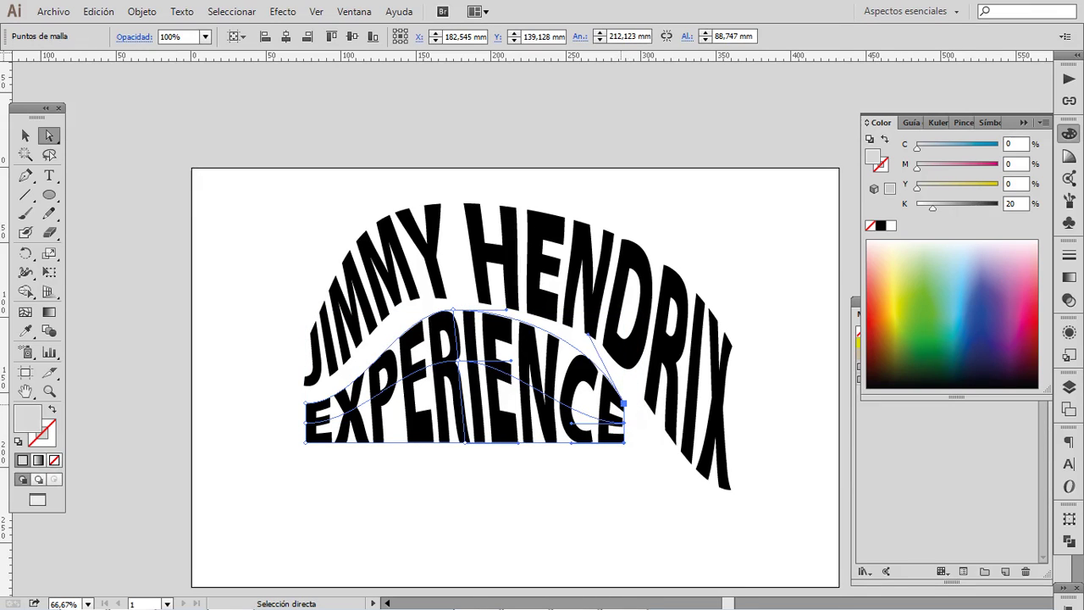
pyautogui.moveTo(625, 402); pyautogui.dragTo(625, 388)
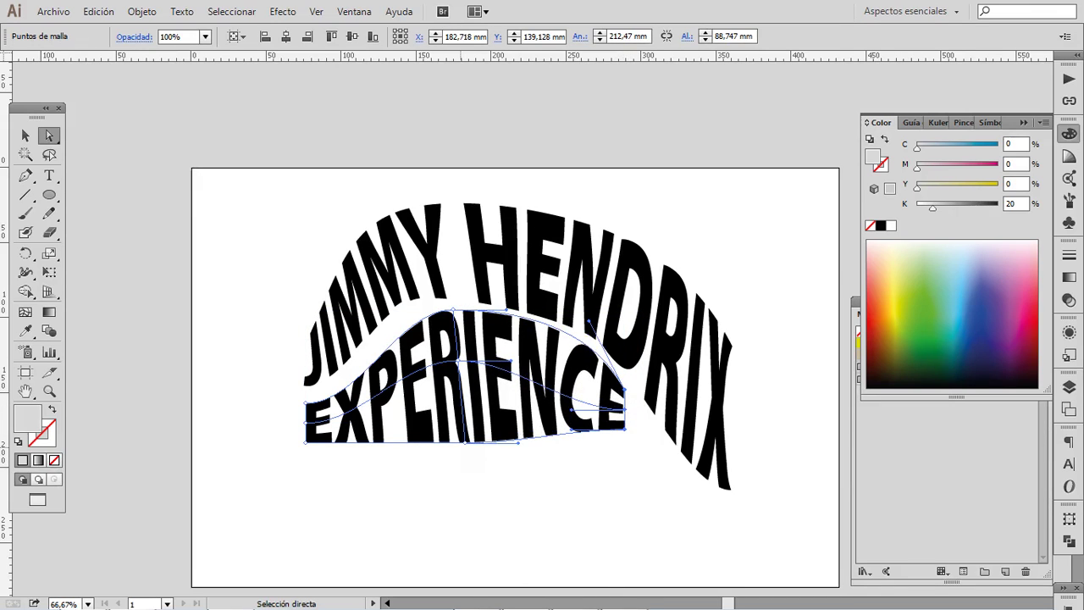
pyautogui.moveTo(464, 442); pyautogui.dragTo(466, 474)
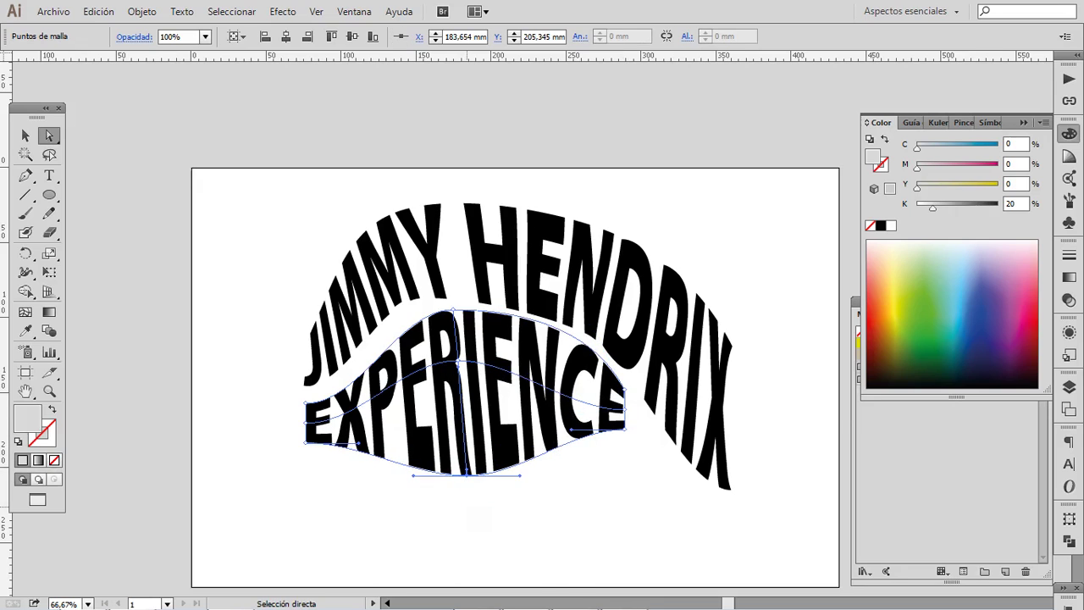
pyautogui.click(475, 512)
pyautogui.click(26, 137)
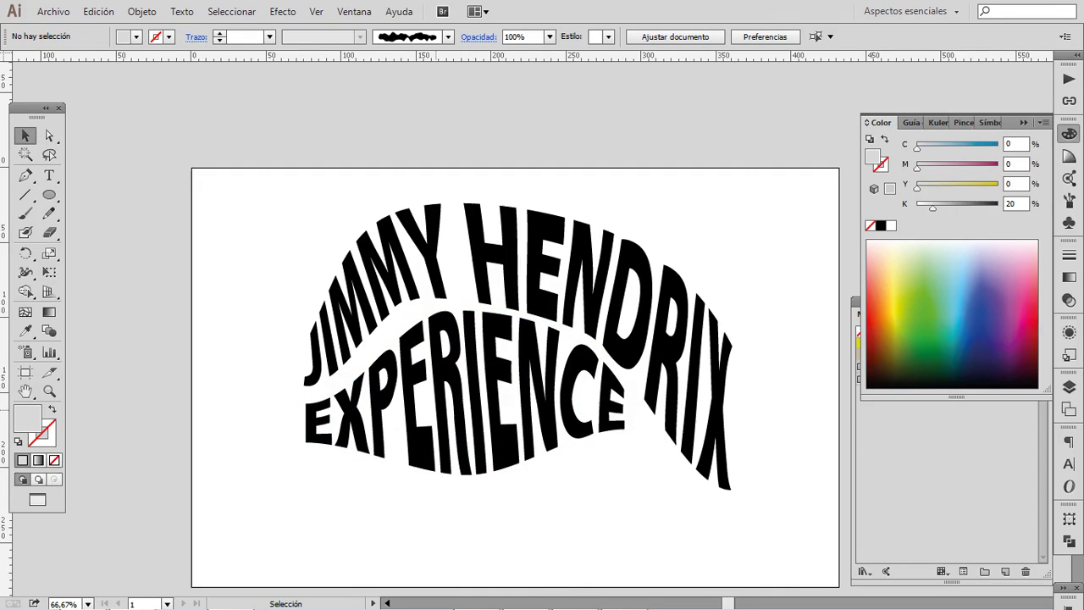
# Nudge the central mesh point of EXPERIENCE slightly down and left to refine the R, and deselect the word
pyautogui.click(437, 381)
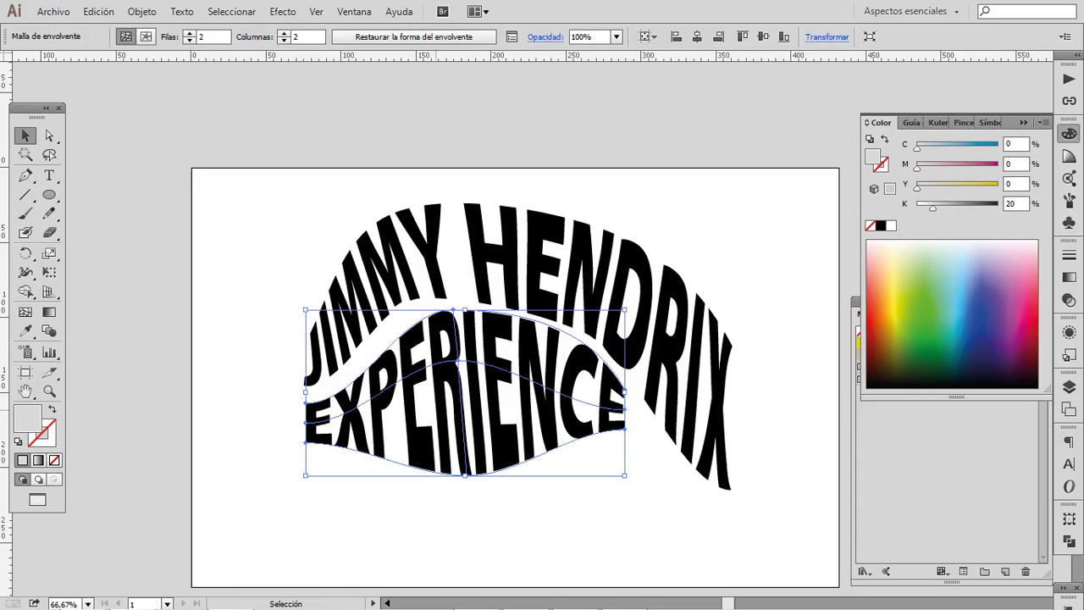
pyautogui.press('a')
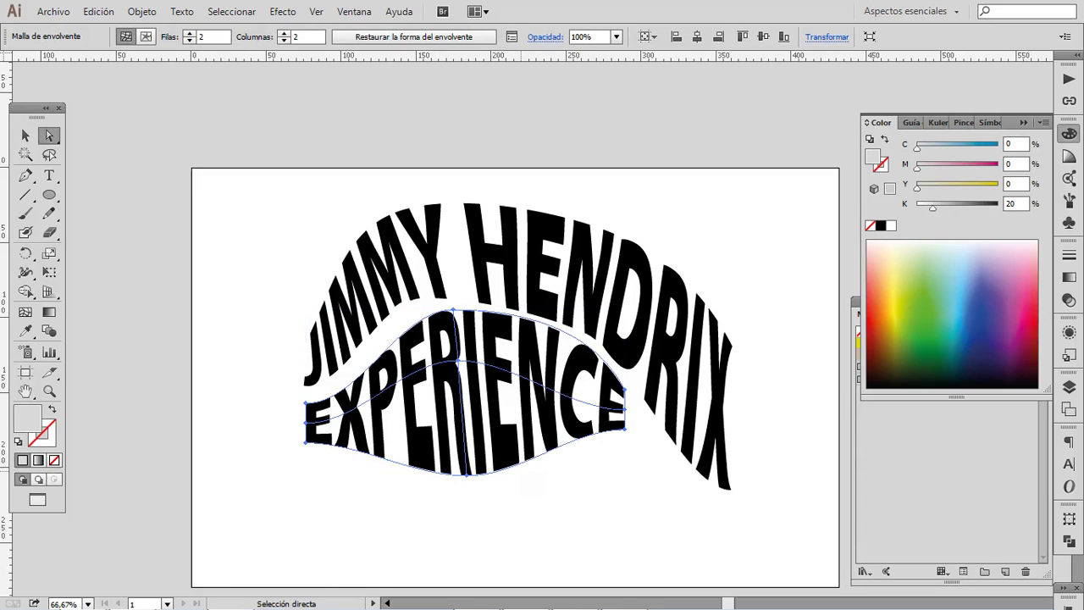
pyautogui.moveTo(458, 361); pyautogui.dragTo(456, 364)
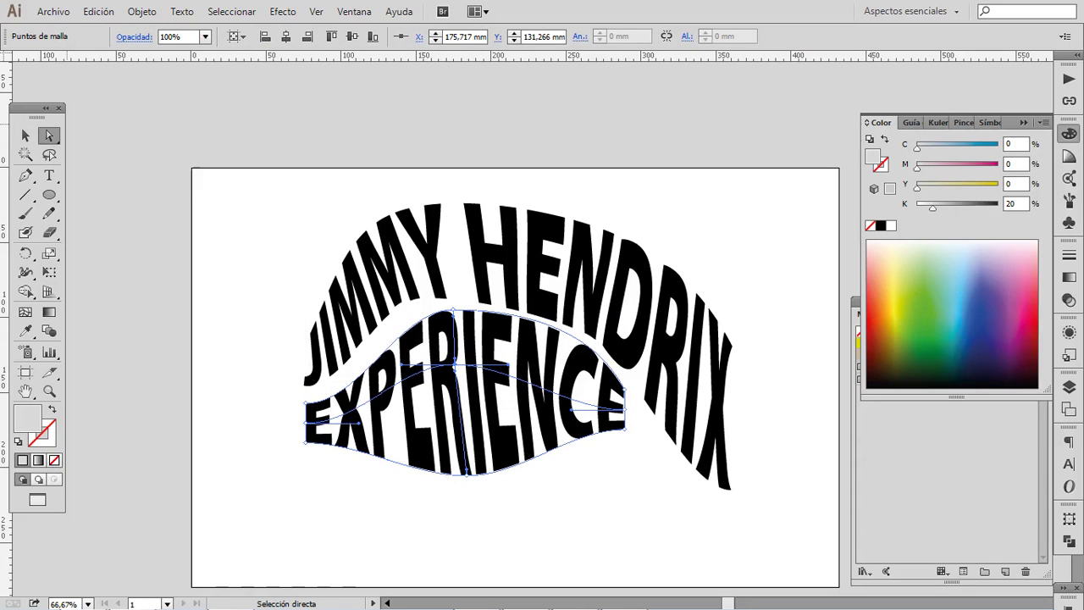
pyautogui.press('v')
pyautogui.hotkey('ctrl', 'shift', 'a')
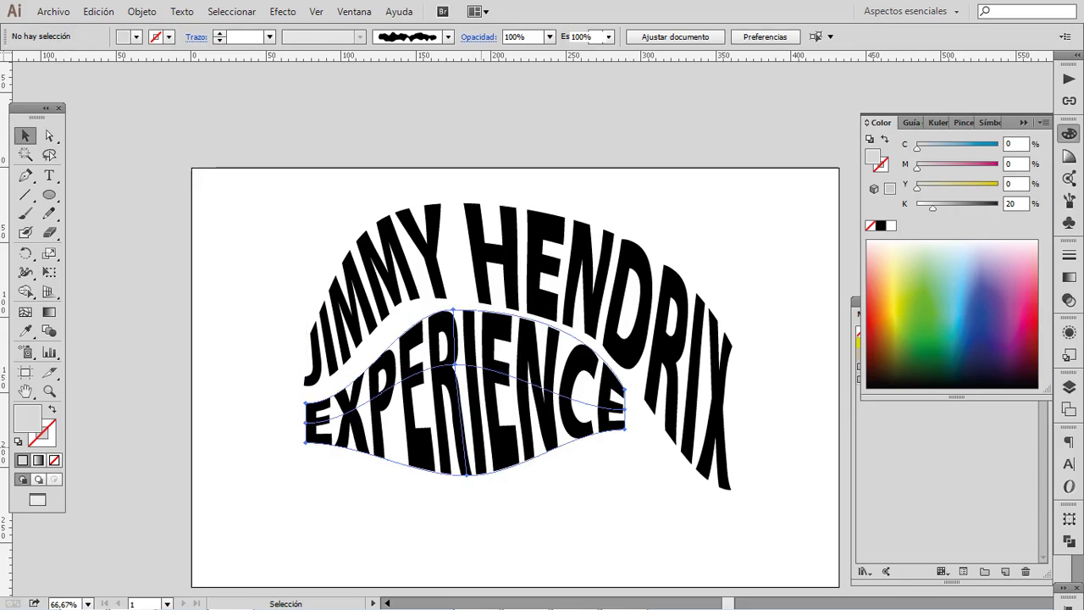
# Open the contents of the EXPERIENCE envelope, move the word slightly left and up, and leave its text editing
pyautogui.doubleClick(481, 400)
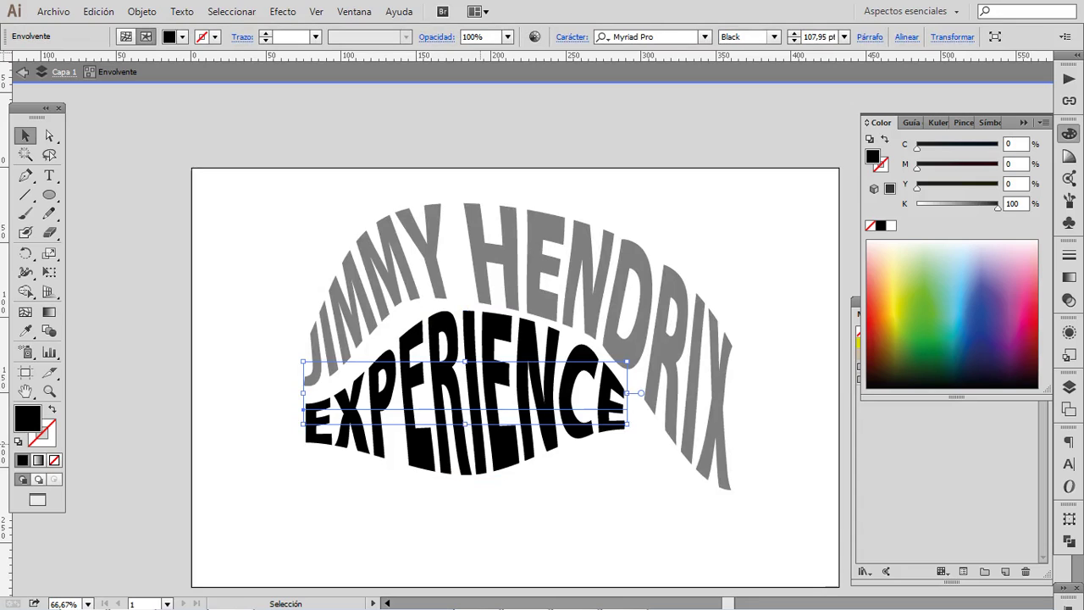
pyautogui.moveTo(474, 400); pyautogui.dragTo(461, 397)
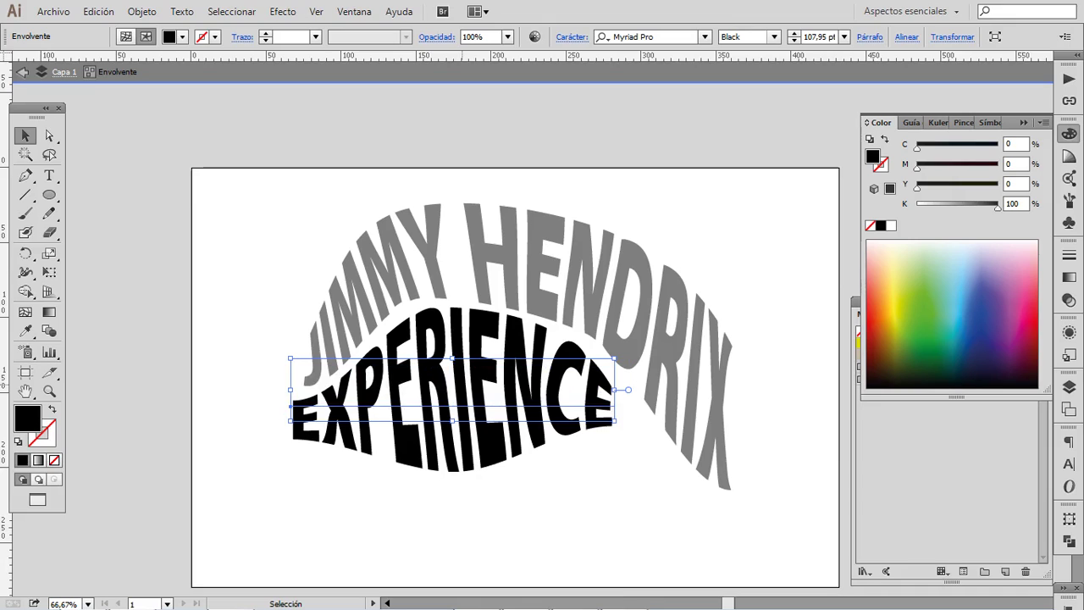
pyautogui.press('t')
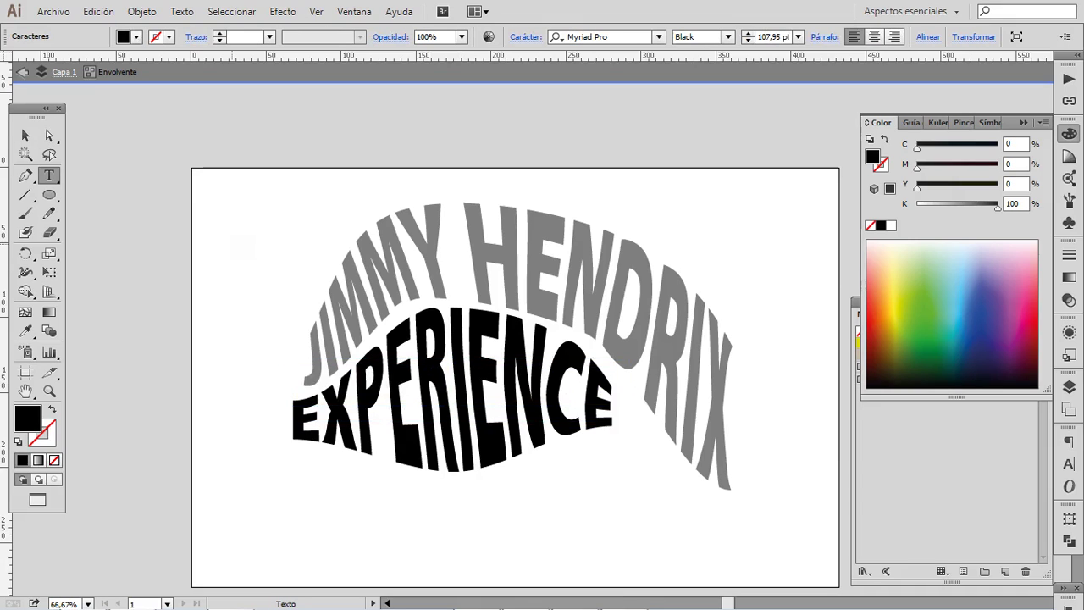
pyautogui.click(25, 137)
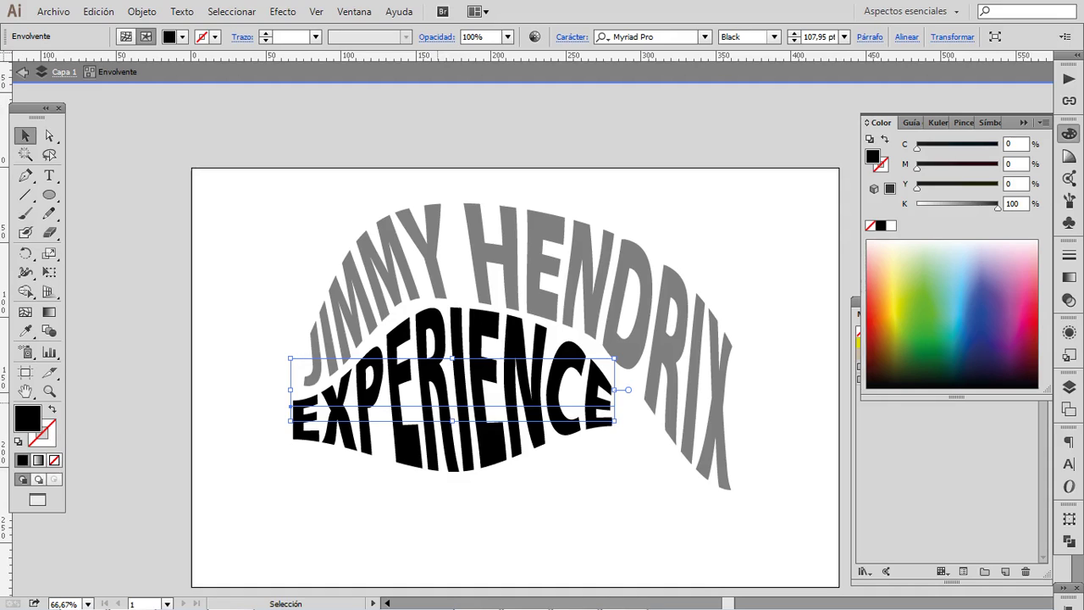
pyautogui.press('t')
pyautogui.press('v')
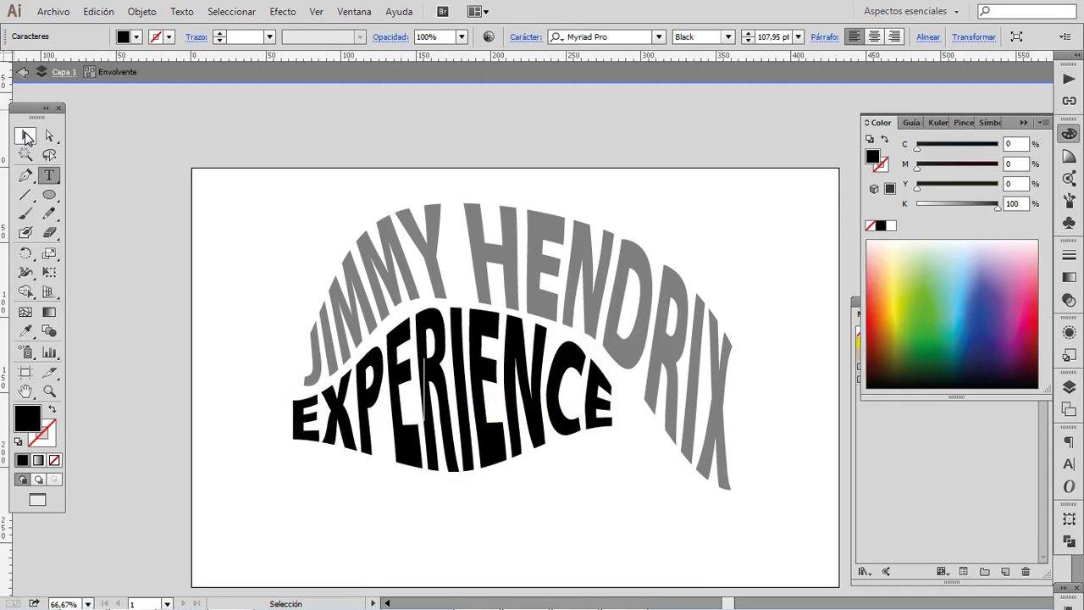
pyautogui.press('Escape')
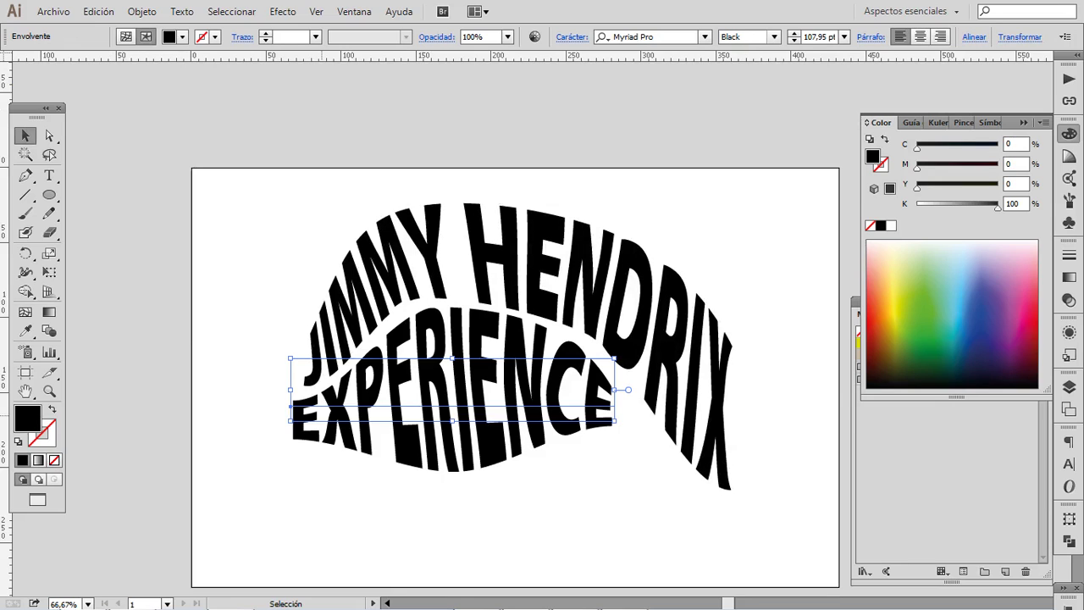
# Open the contents of the EXPERIENCE envelope and place its text in editing mode
pyautogui.doubleClick(340, 421)
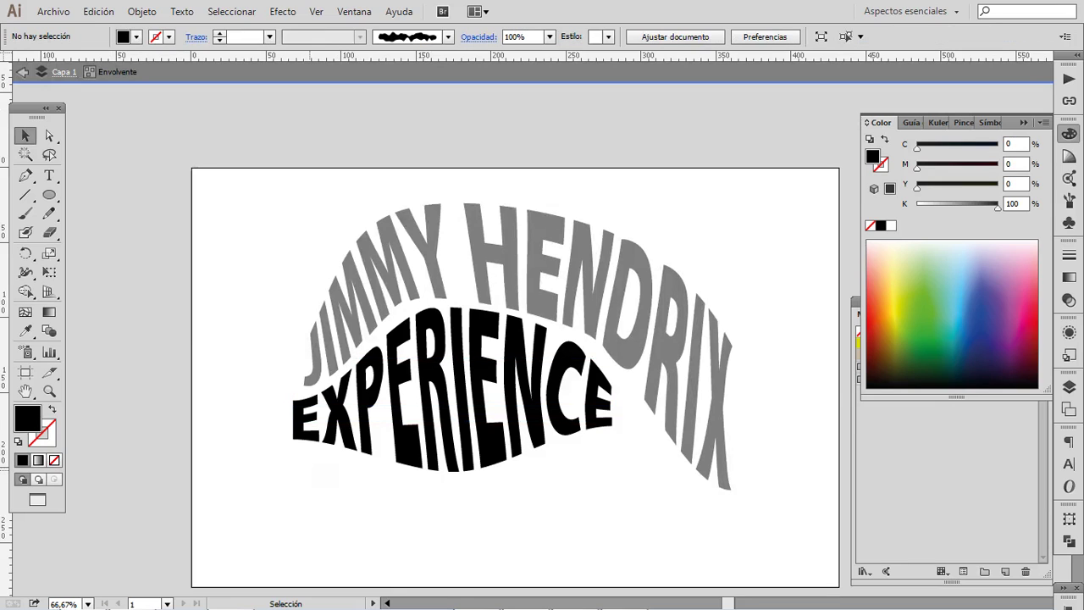
pyautogui.press('Escape')
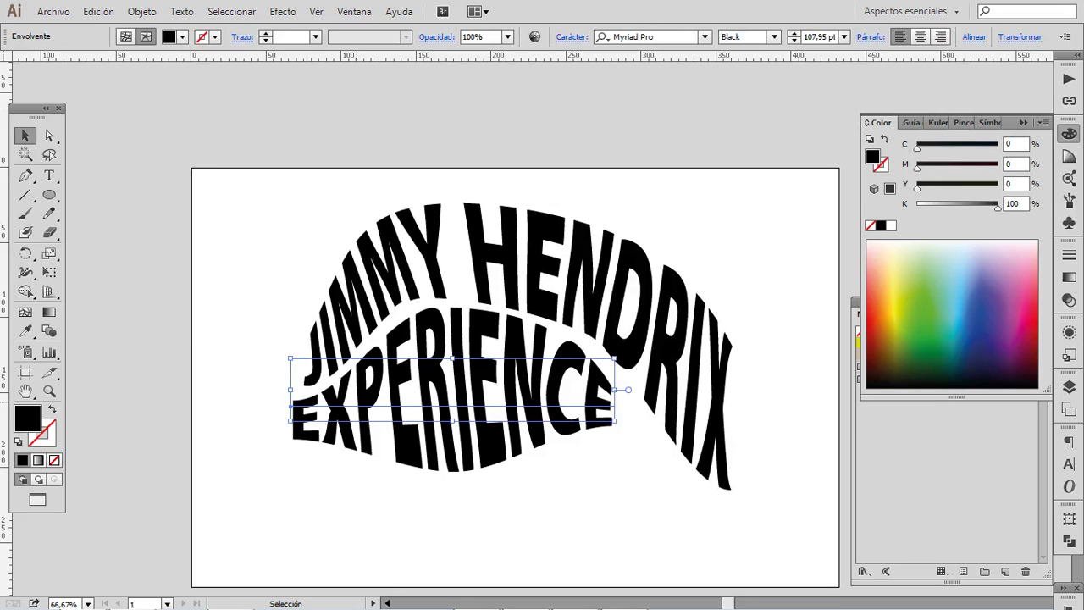
pyautogui.doubleClick(365, 403)
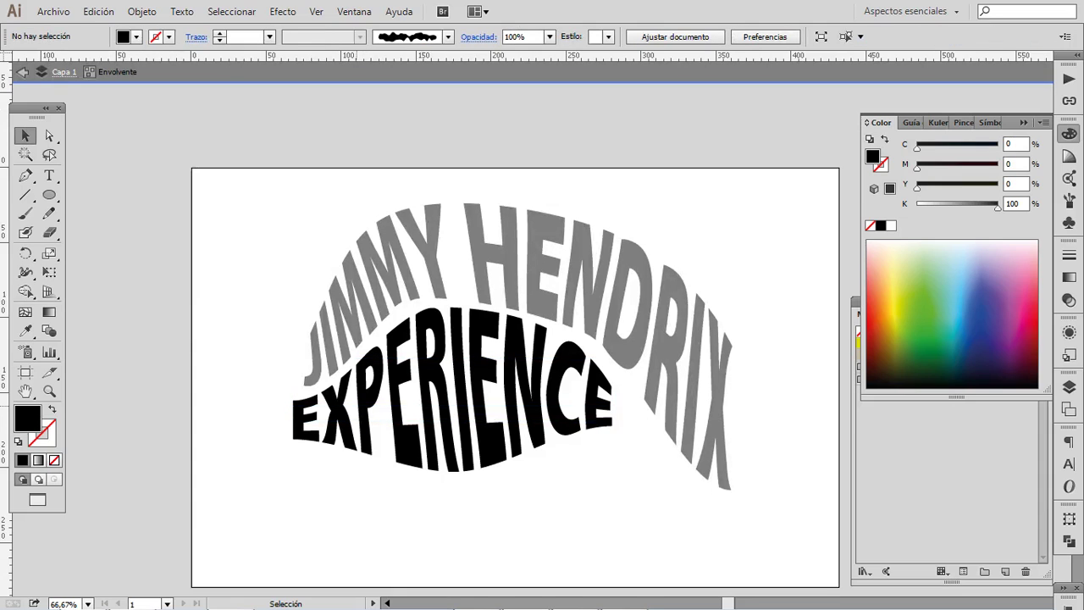
pyautogui.doubleClick(364, 404)
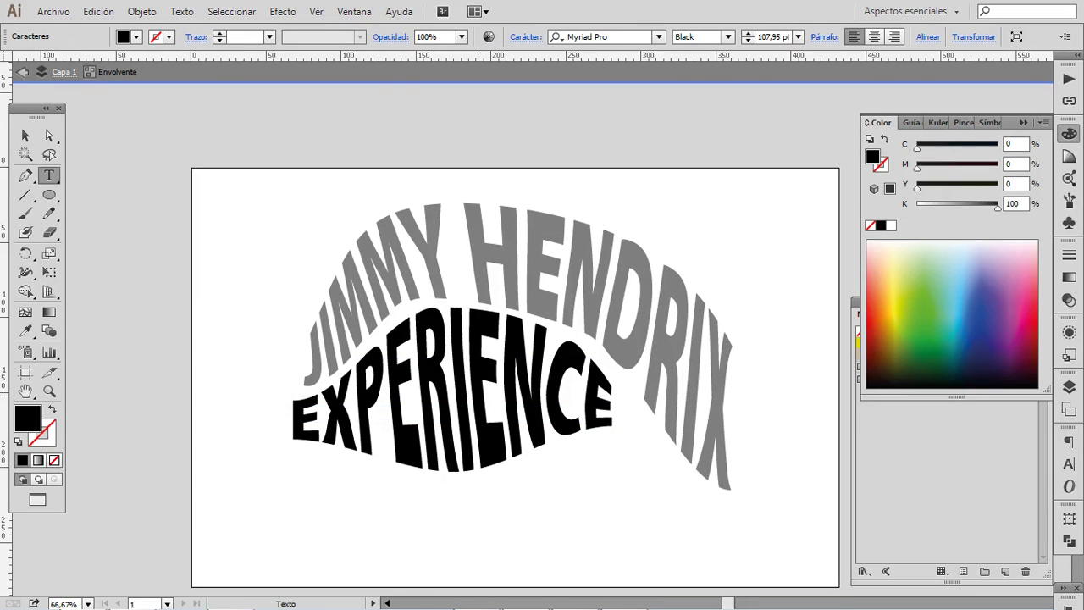
# Select the whole word EXPERIENCE, change its font to MV Boli, and deselect it
pyautogui.moveTo(551, 394); pyautogui.dragTo(613, 394)
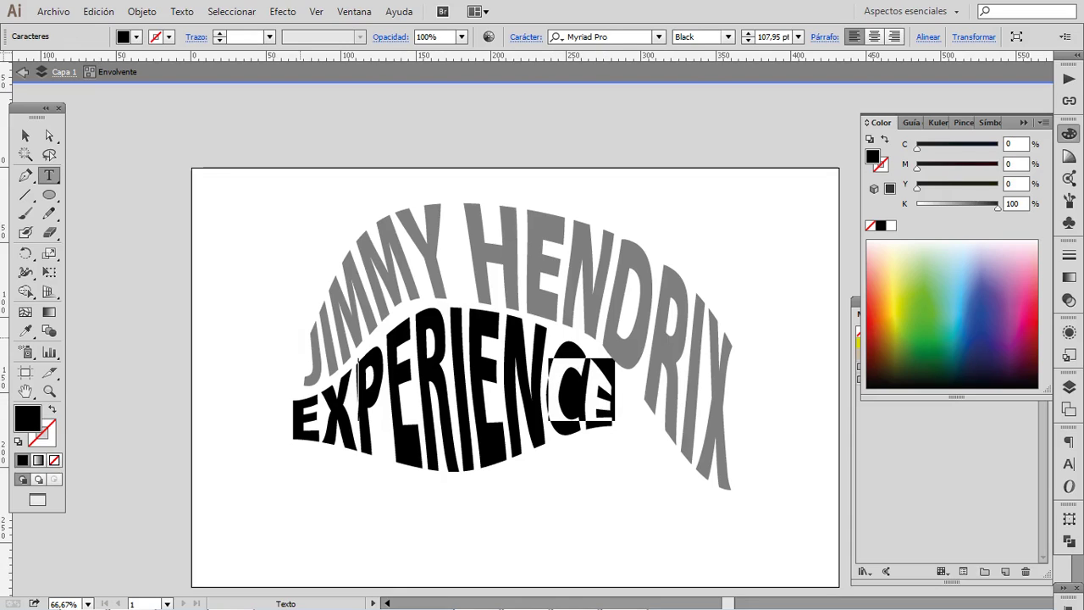
pyautogui.click(25, 136)
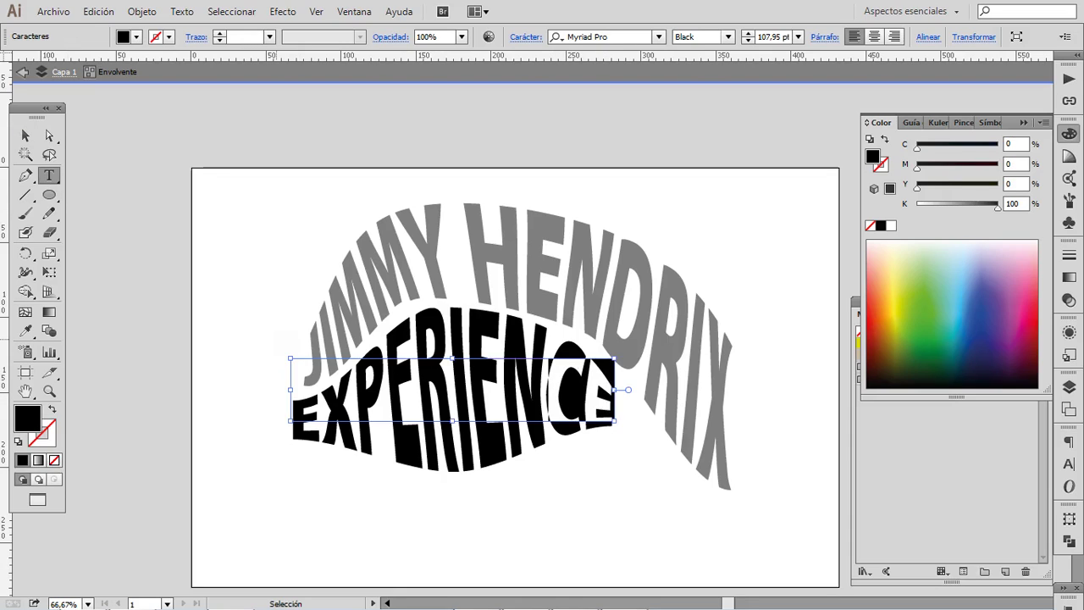
pyautogui.hotkey('ctrl', 'a')
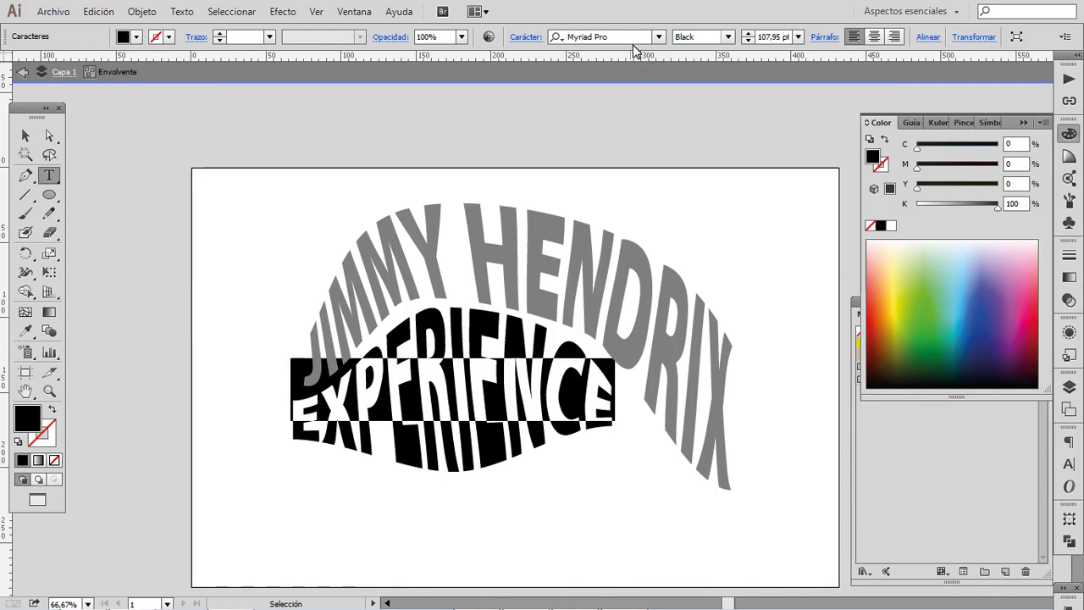
pyautogui.click(642, 36)
pyautogui.press('Up')
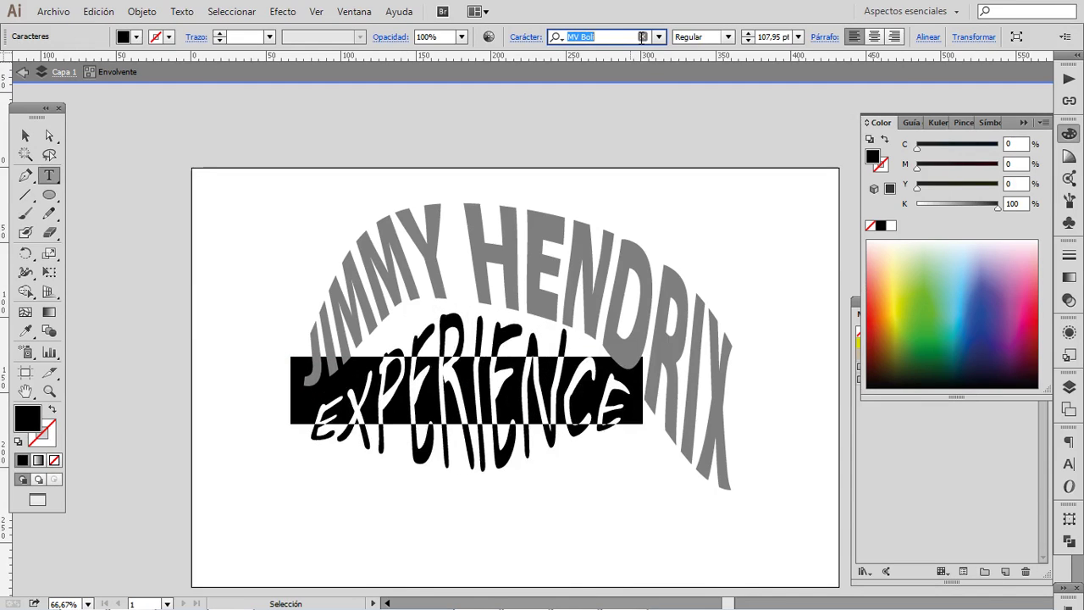
pyautogui.click(26, 135)
pyautogui.click(234, 201)
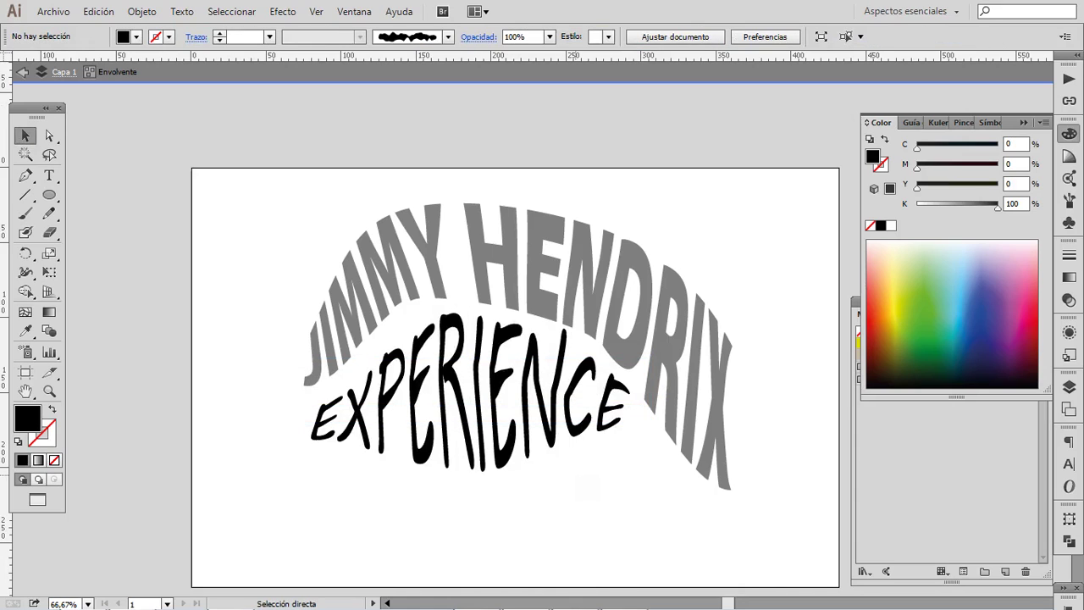
# Undo the font change on EXPERIENCE and leave the envelope's isolation mode
pyautogui.hotkey('ctrl', 'z')
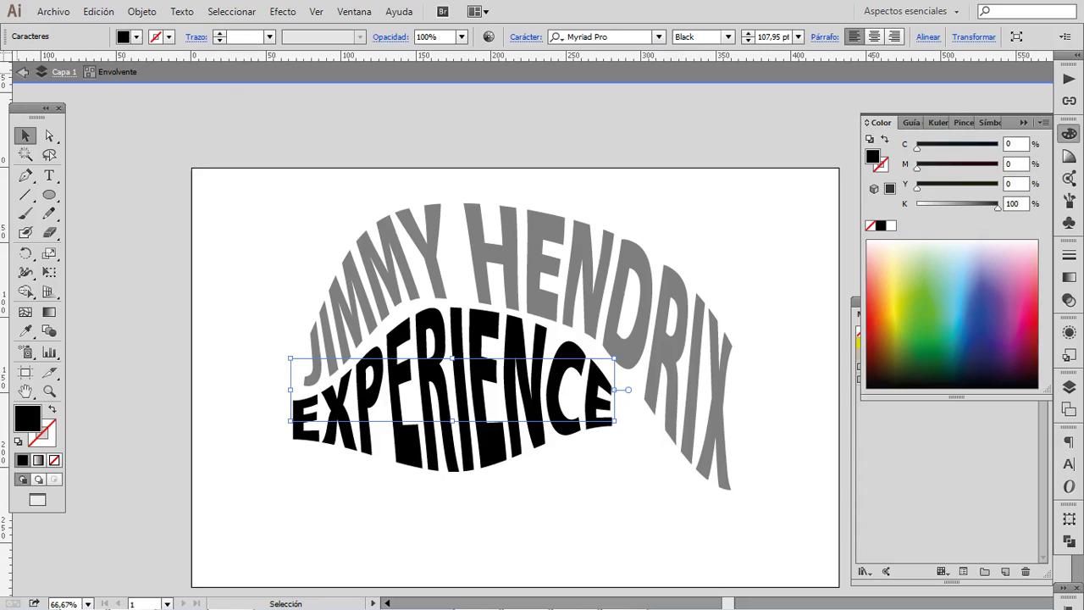
pyautogui.click(22, 72)
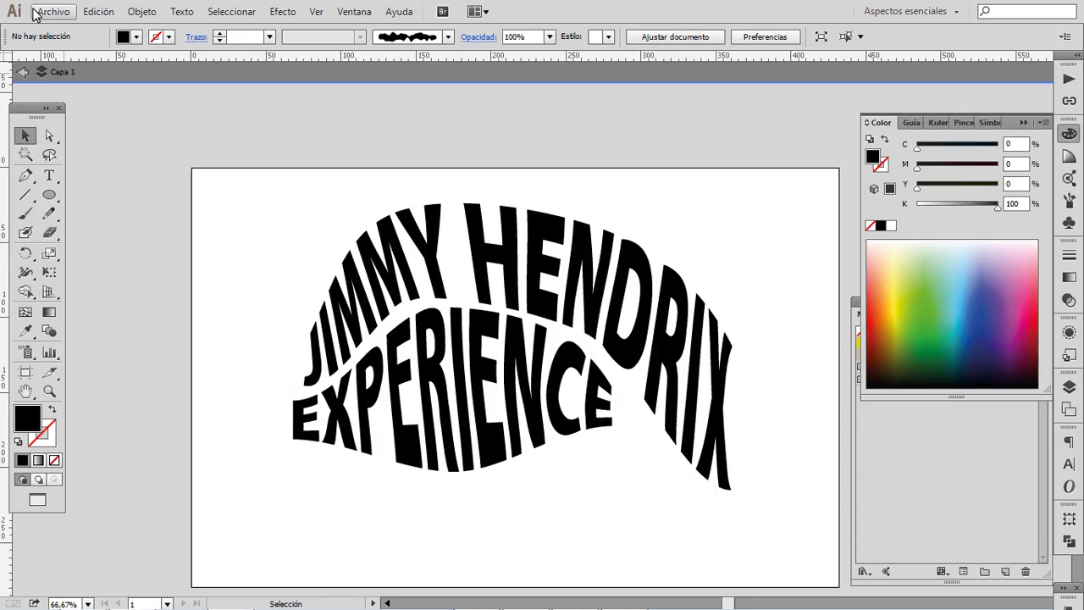
pyautogui.click(23, 72)
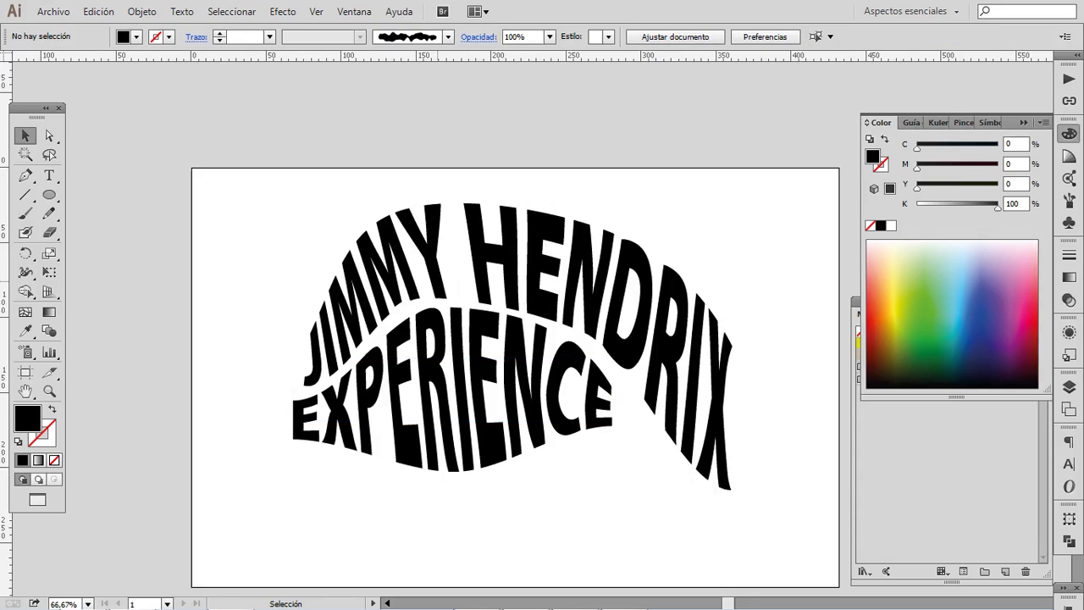
# Expand the JIMMY HENDRIX envelope with Object and Fill included, and deselect the lettering
pyautogui.click(438, 282)
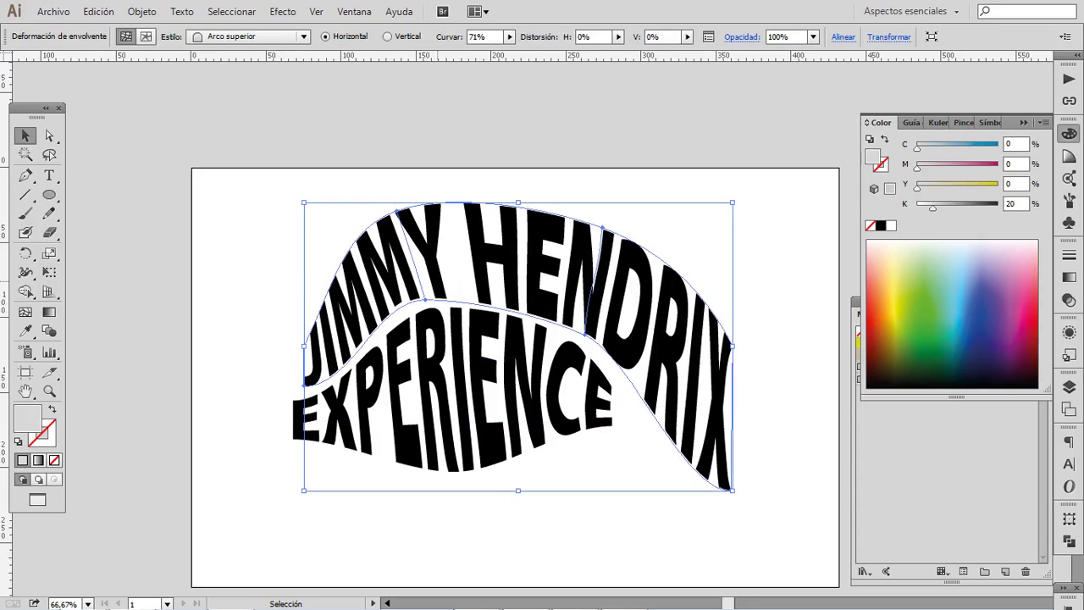
pyautogui.click(142, 12)
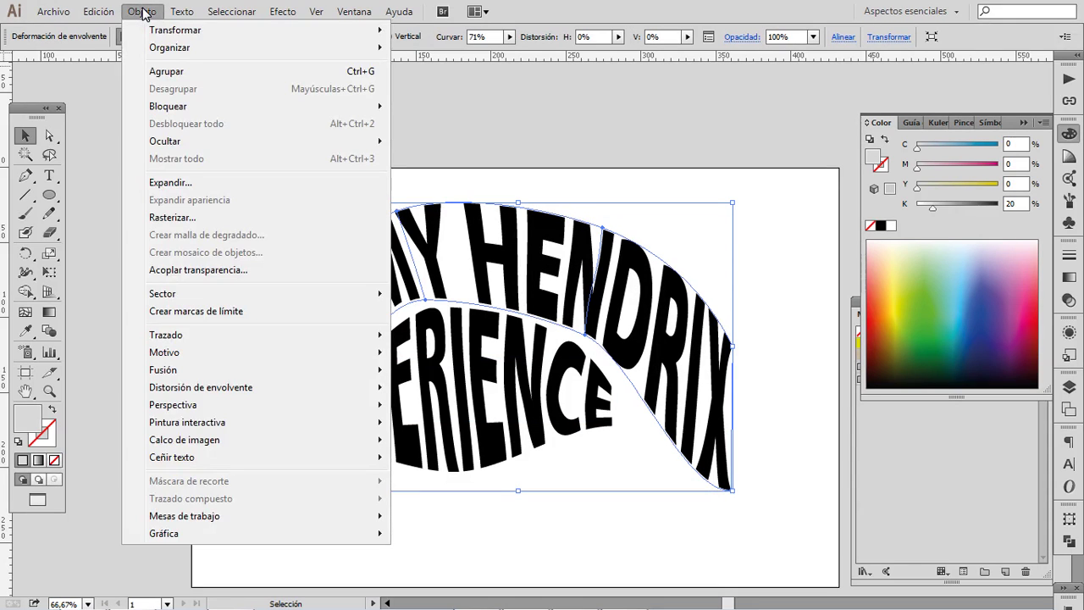
pyautogui.click(174, 183)
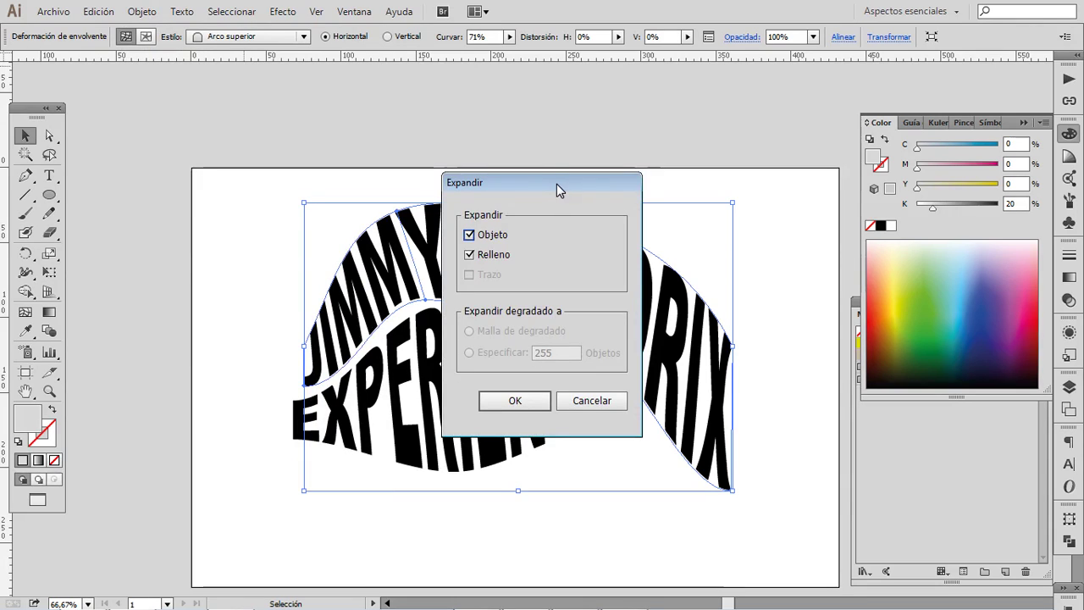
pyautogui.moveTo(556, 183); pyautogui.dragTo(665, 182)
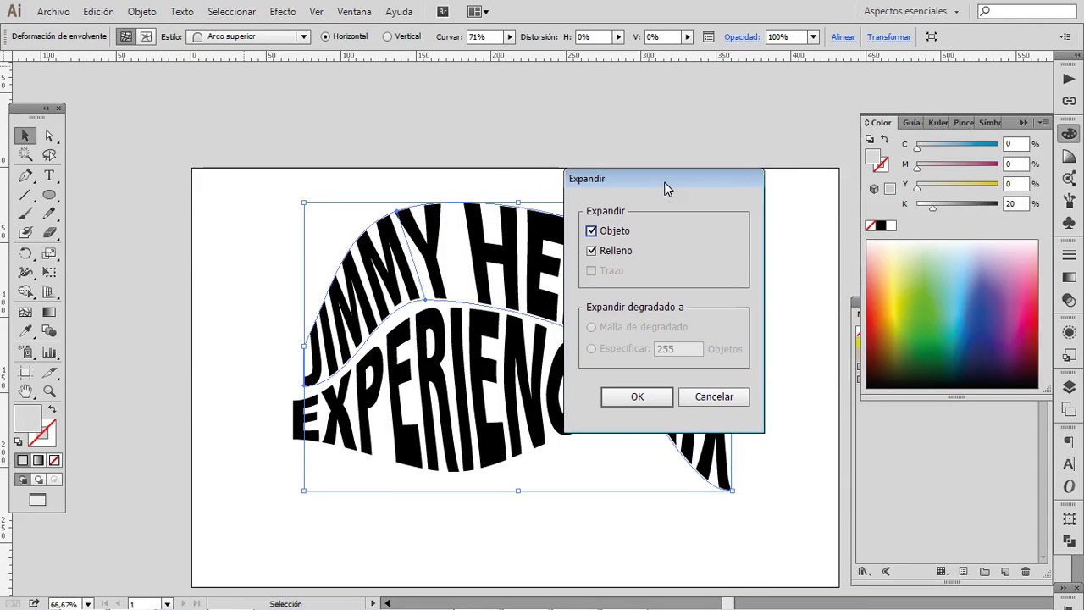
pyautogui.click(635, 397)
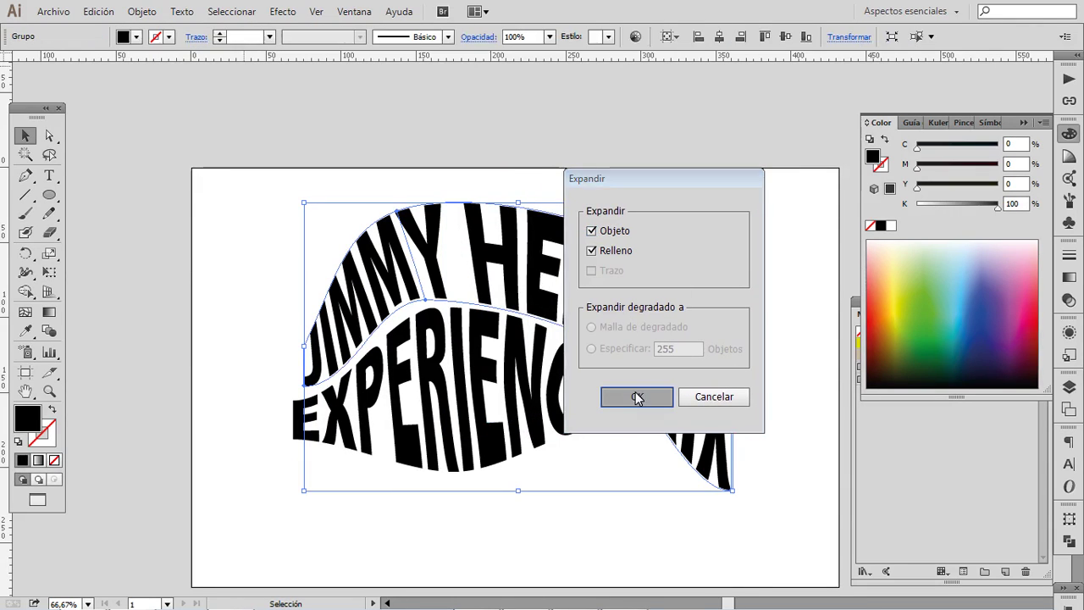
pyautogui.click(635, 188)
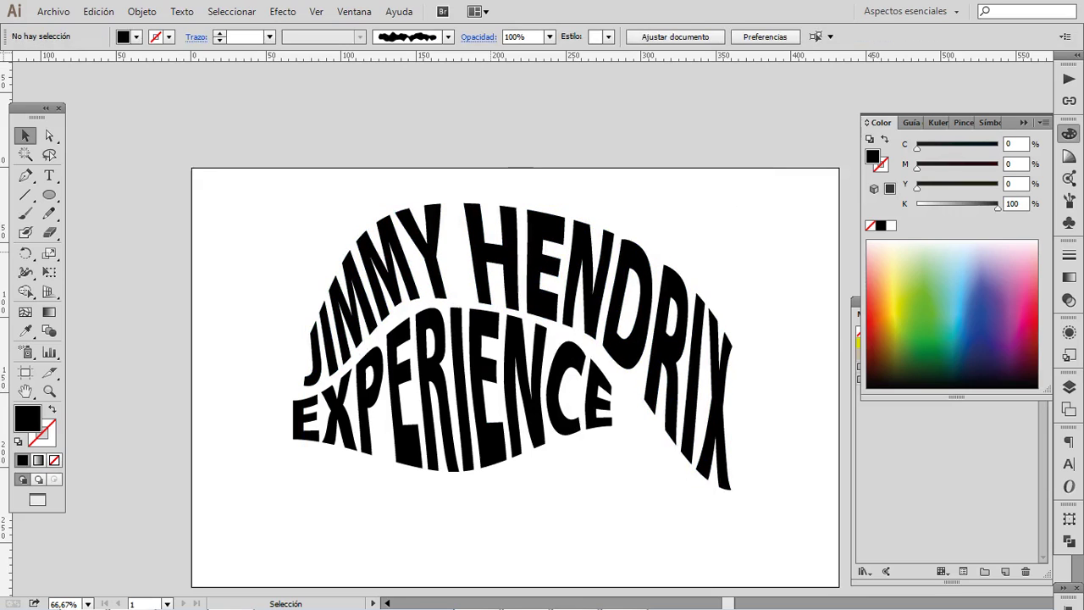
# Fill the JIMMY HENDRIX group with a linear gradient running from its top downward at about -91.9°
pyautogui.click(631, 253)
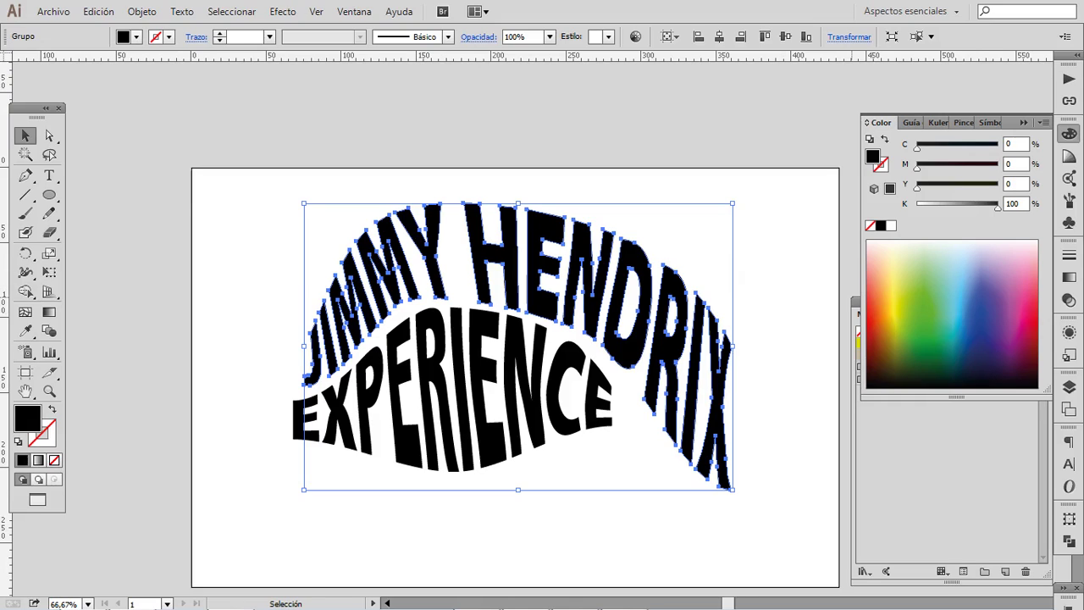
pyautogui.click(1069, 278)
pyautogui.click(949, 354)
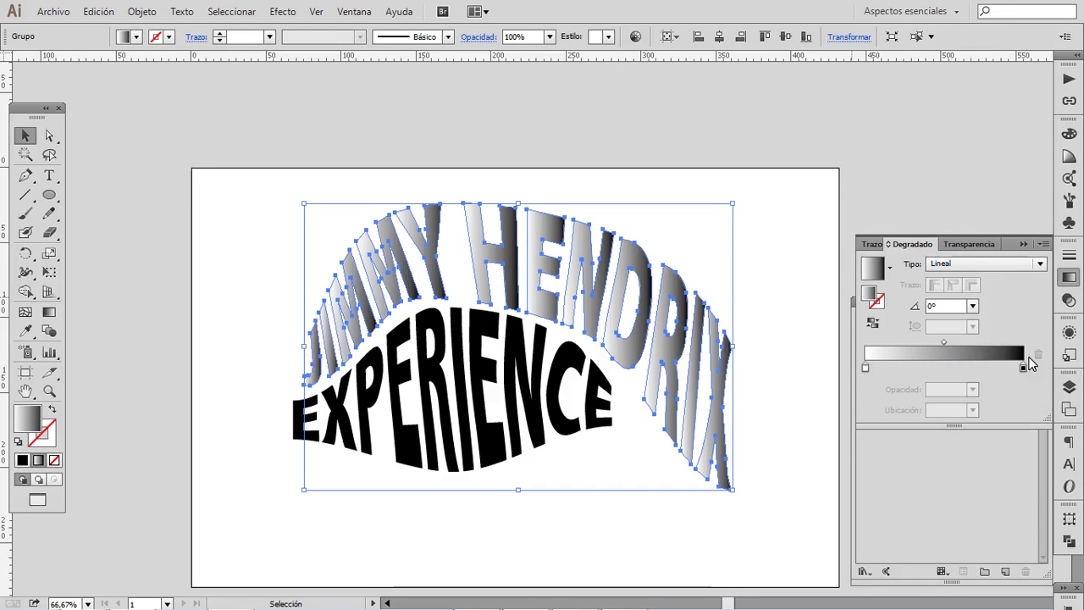
pyautogui.click(49, 312)
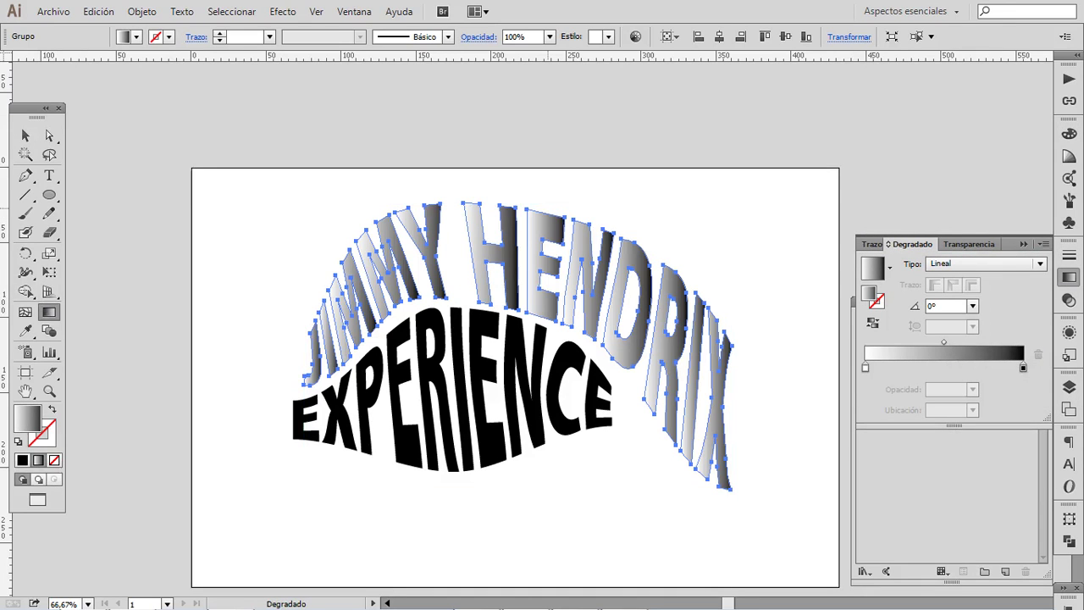
pyautogui.moveTo(494, 186); pyautogui.dragTo(486, 406)
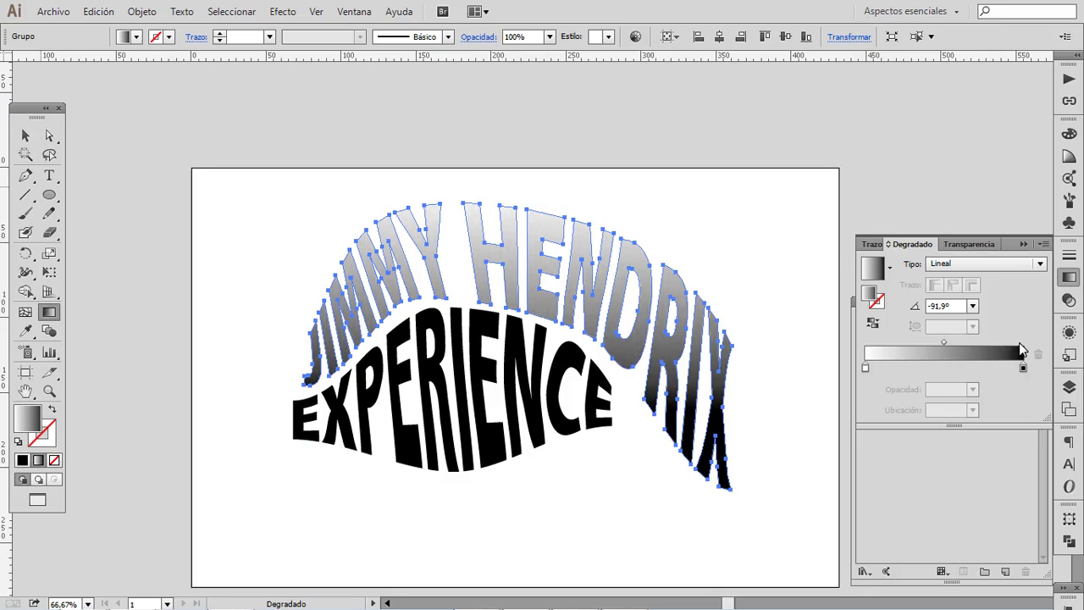
# Set the starting stop of the JIMMY HENDRIX gradient to the orange swatch
pyautogui.click(866, 369)
pyautogui.doubleClick(865, 369)
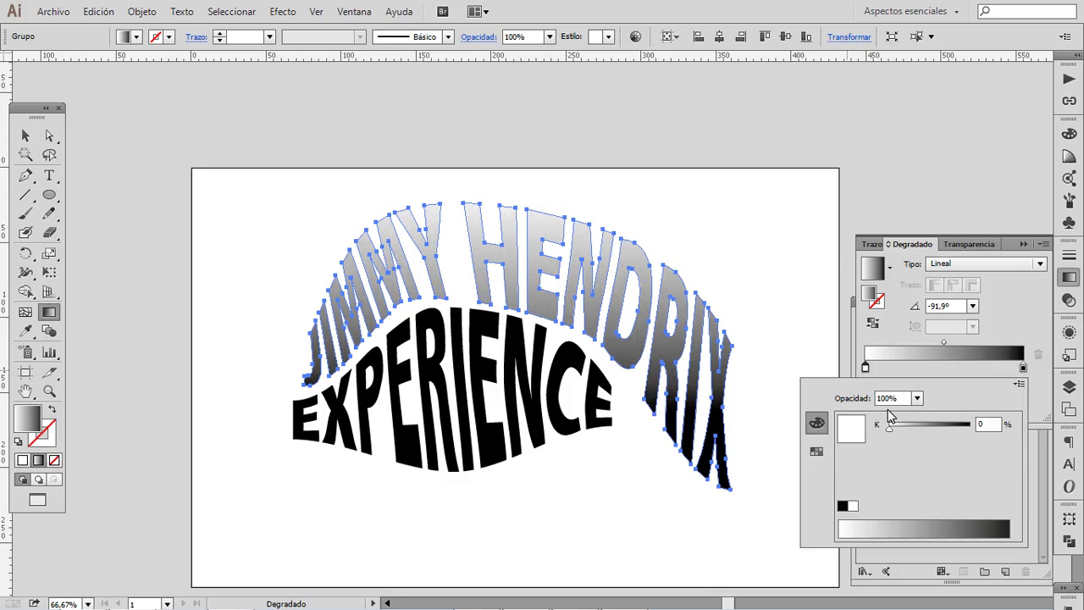
pyautogui.click(818, 452)
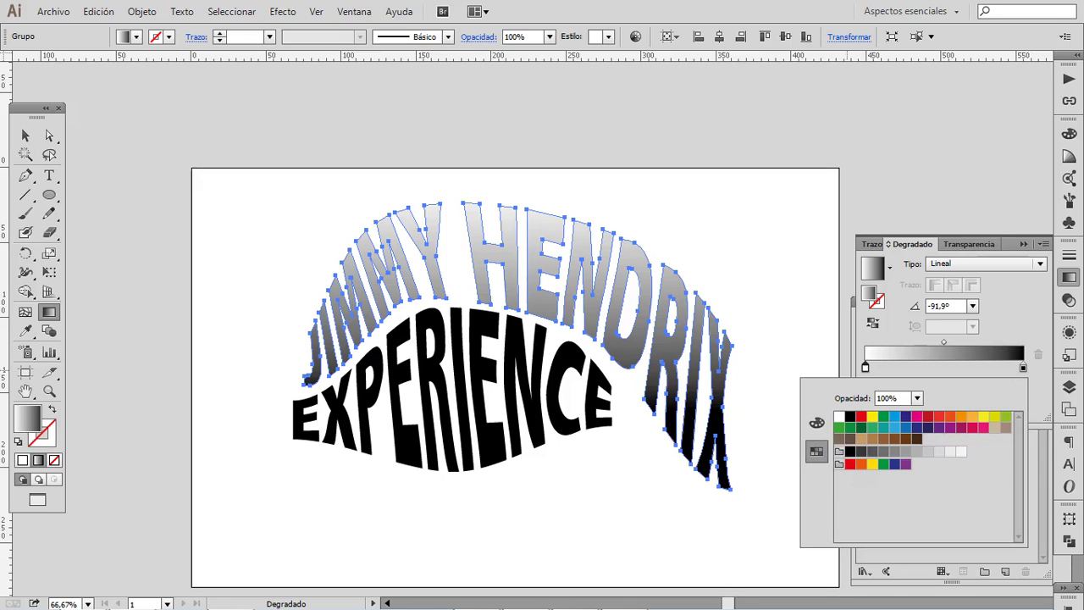
pyautogui.click(862, 464)
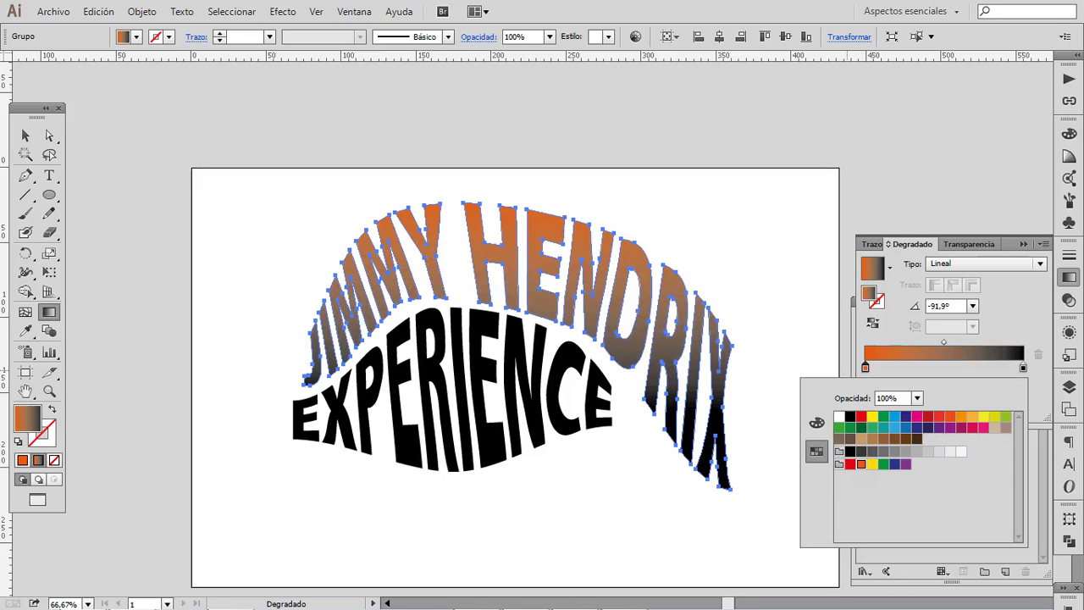
# Replace the gradient's black end stop with a copy of the orange stop at 100% and color it yellow
pyautogui.click(1026, 370)
pyautogui.click(1026, 370)
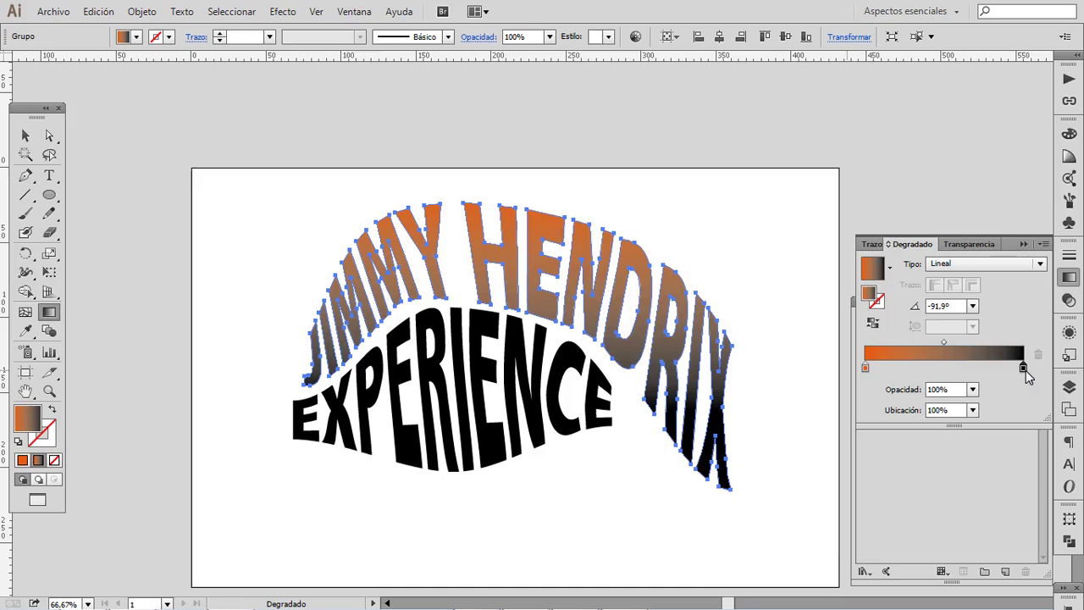
pyautogui.click(1024, 369)
pyautogui.click(865, 369)
pyautogui.moveTo(866, 369); pyautogui.dragTo(906, 376)
pyautogui.click(864, 369)
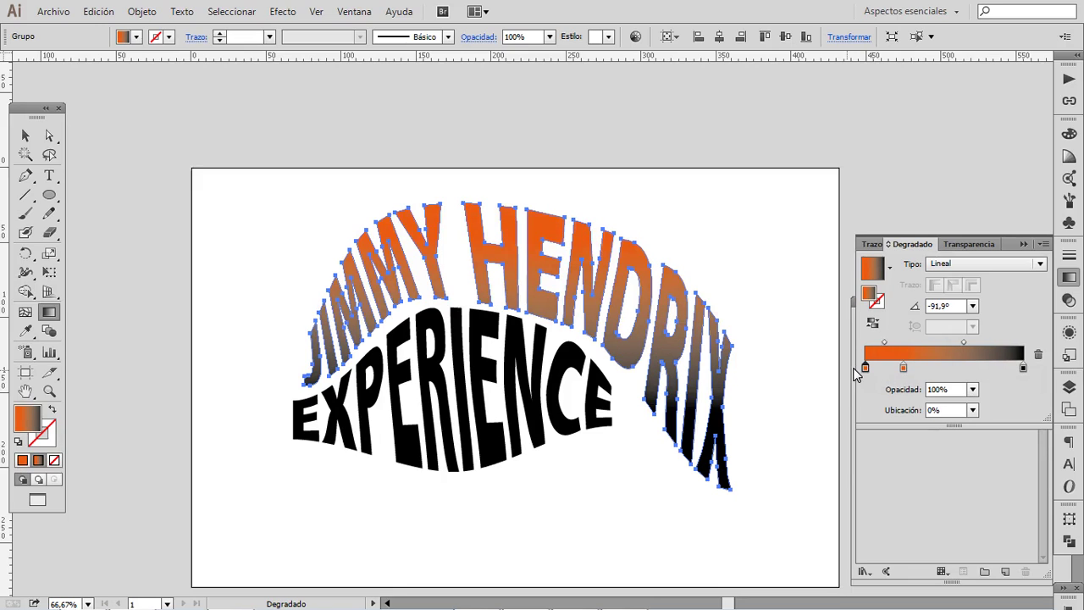
pyautogui.moveTo(1025, 369); pyautogui.dragTo(1023, 436)
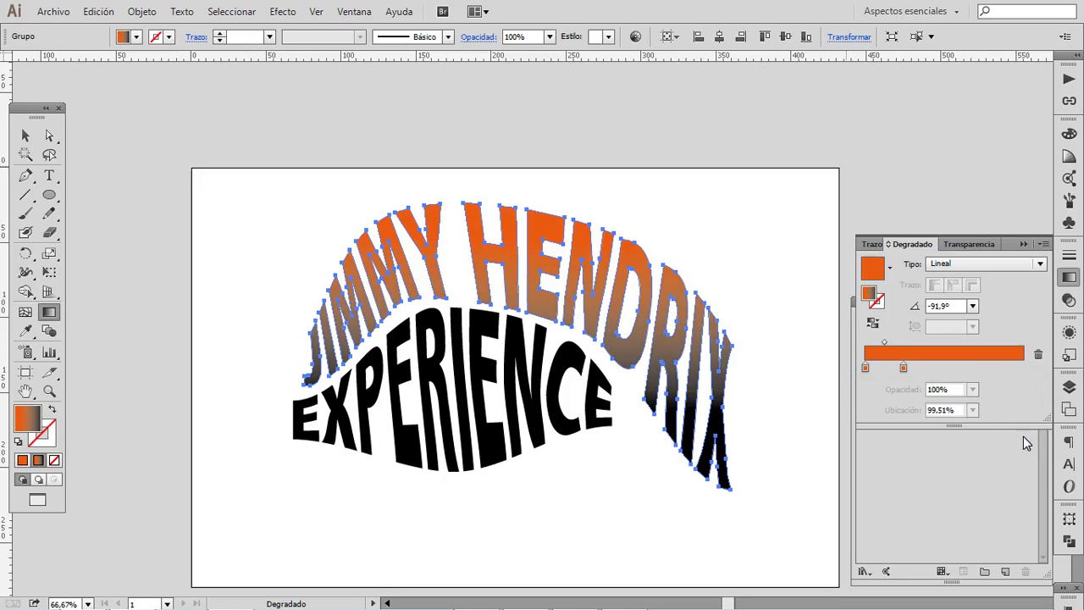
pyautogui.moveTo(904, 370); pyautogui.dragTo(1040, 382)
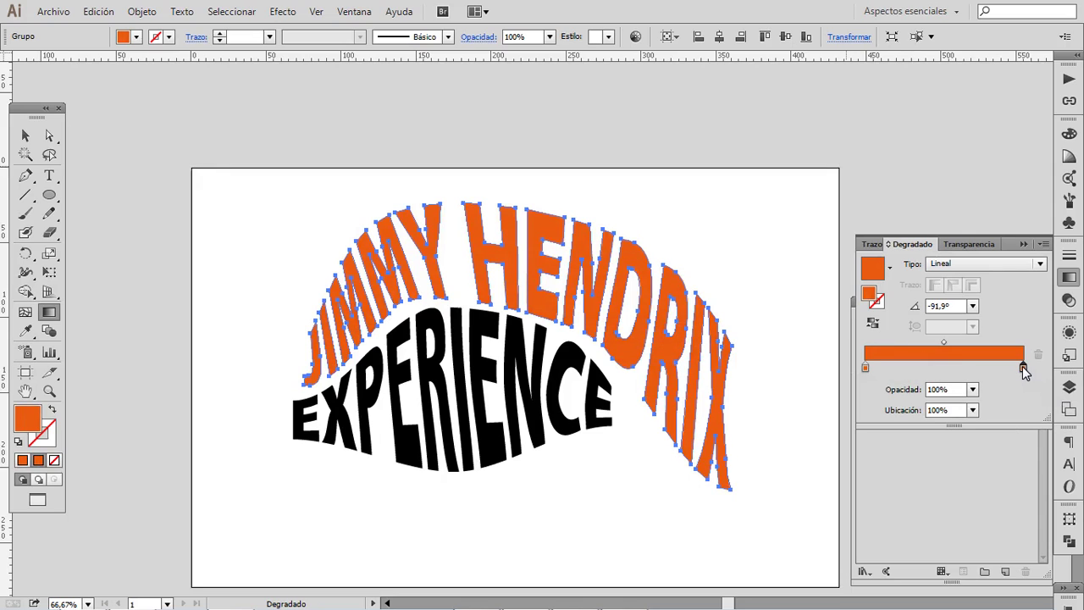
pyautogui.doubleClick(1023, 368)
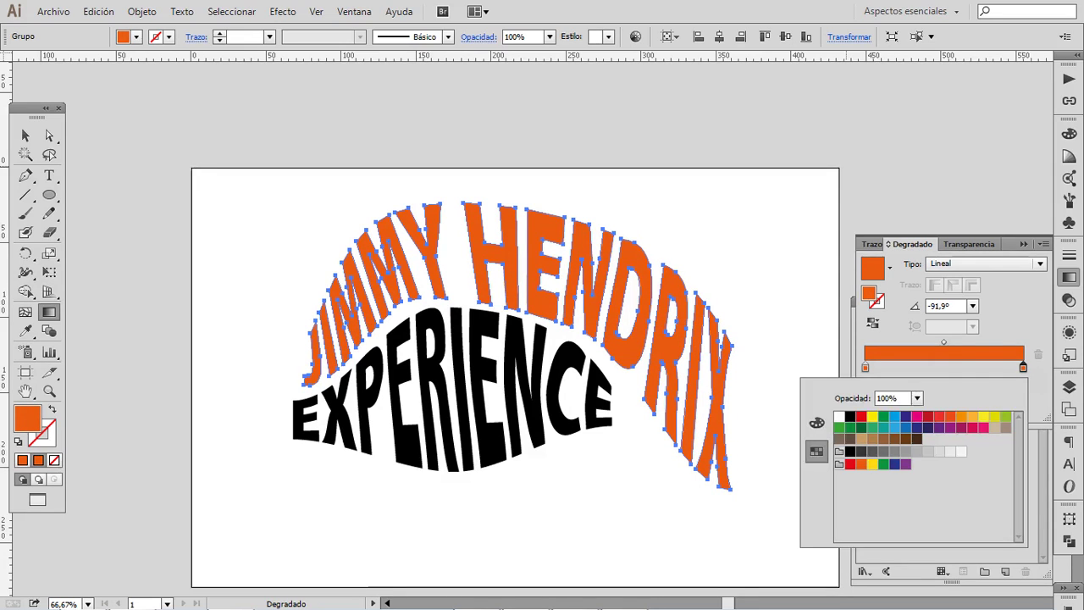
pyautogui.click(872, 464)
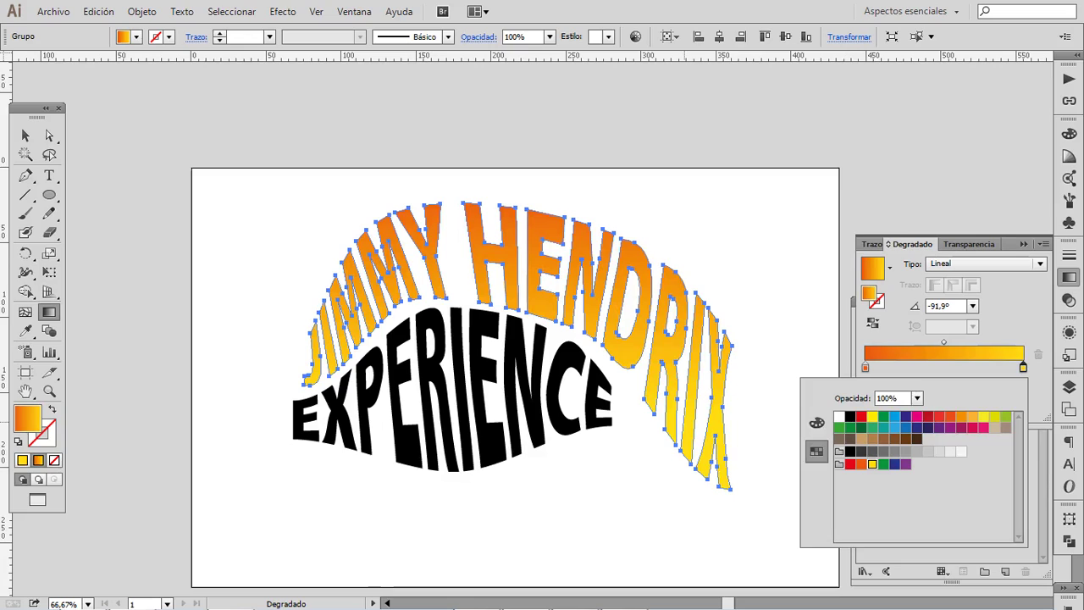
# Select the black EXPERIENCE envelope and apply the orange-to-yellow linear gradient as its fill
pyautogui.click(25, 135)
pyautogui.click(27, 137)
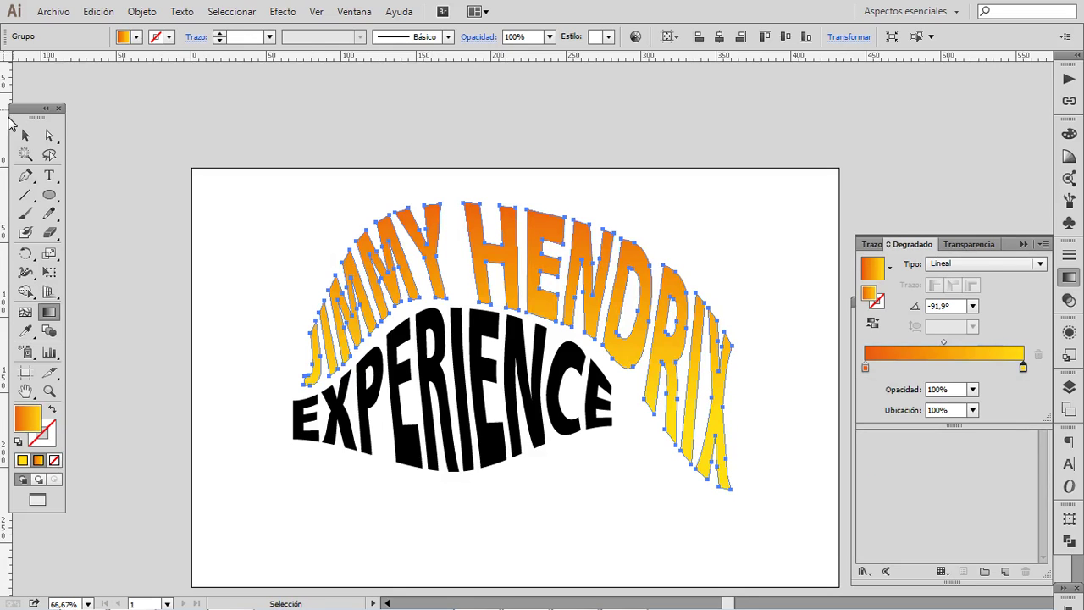
pyautogui.click(25, 135)
pyautogui.click(394, 407)
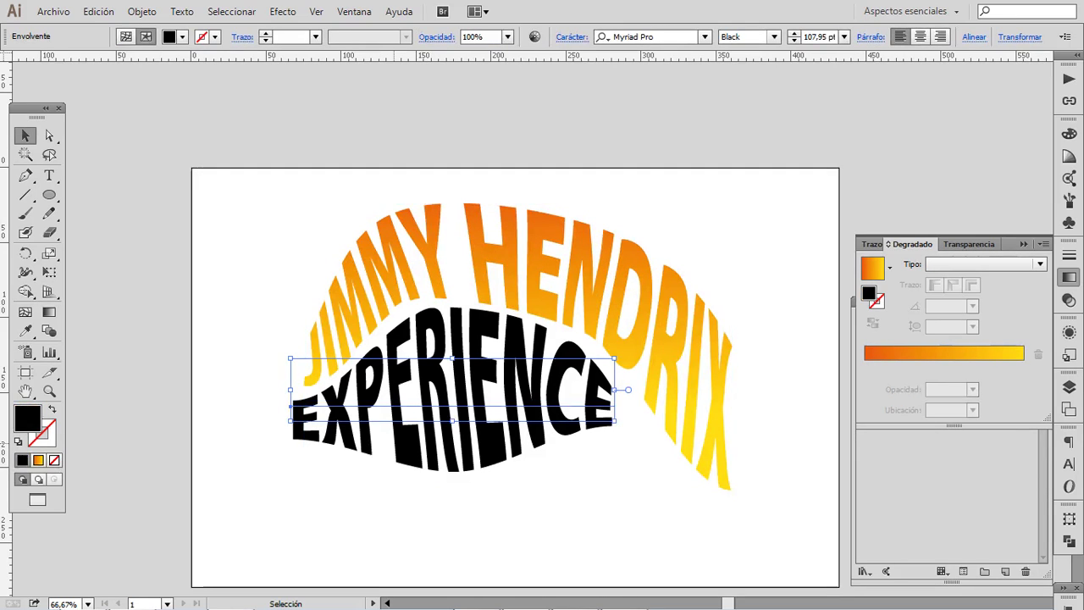
pyautogui.click(51, 313)
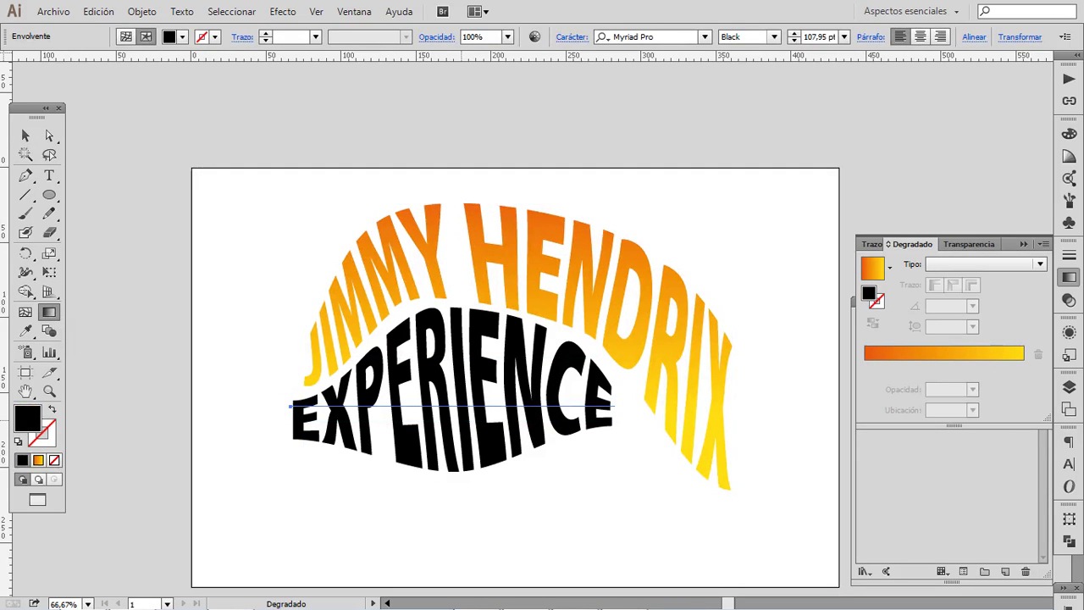
pyautogui.click(24, 137)
pyautogui.click(576, 398)
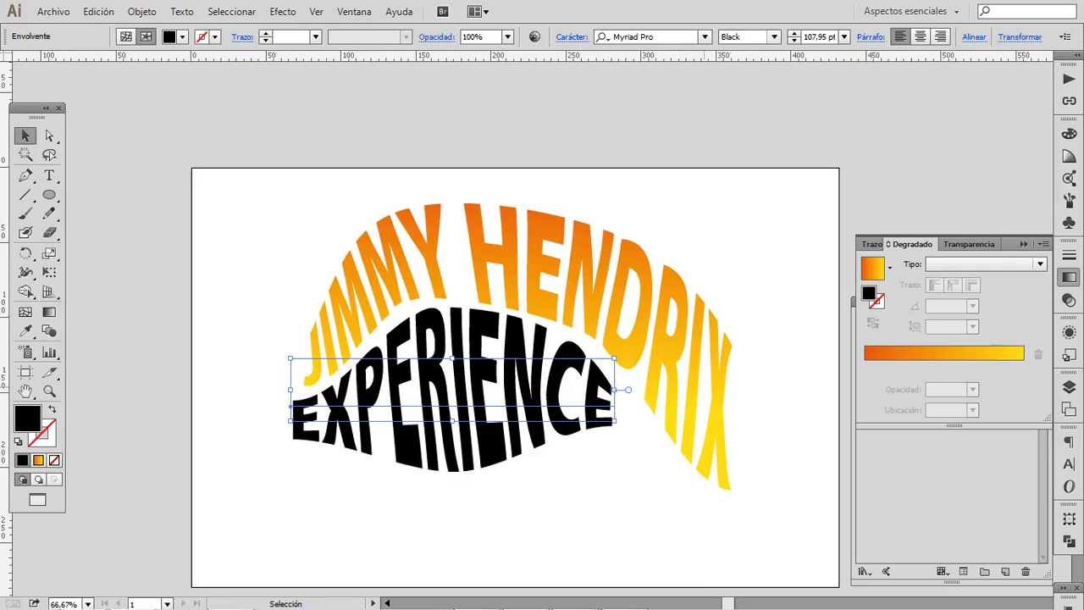
pyautogui.click(921, 354)
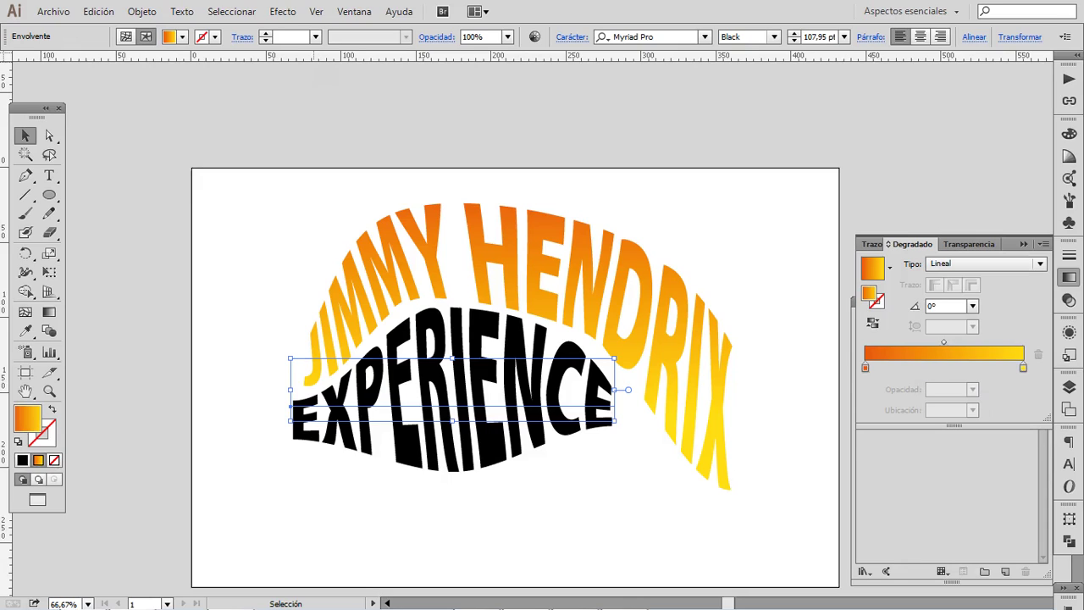
# Expand the EXPERIENCE envelope into shapes with Object and Fill included
pyautogui.click(135, 11)
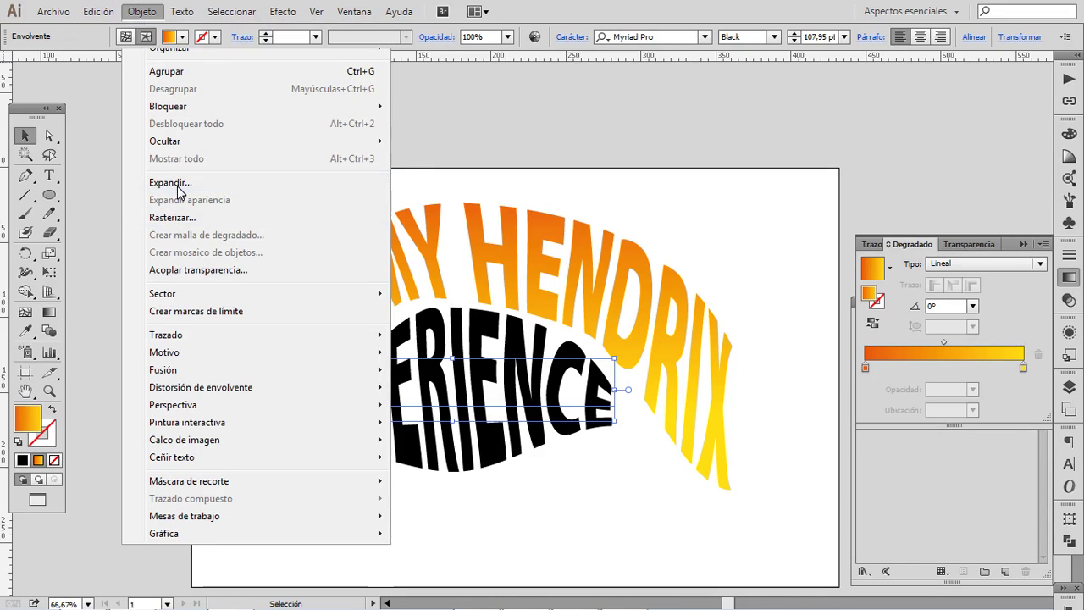
pyautogui.click(178, 190)
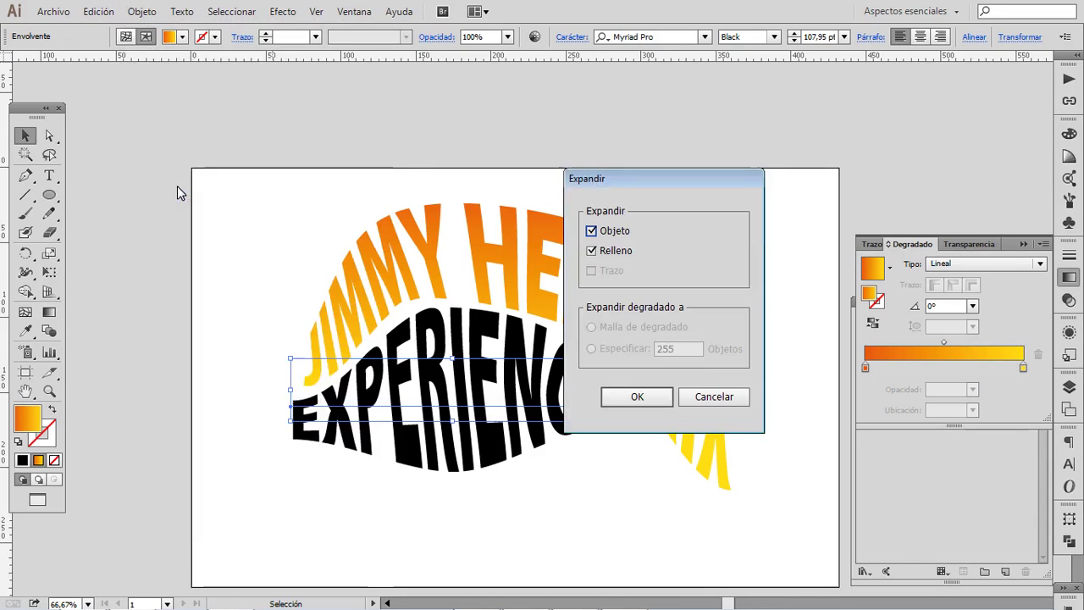
pyautogui.click(637, 397)
# Recolor the EXPERIENCE gradient's starting stop medium blue and its end stop dark indigo blue
pyautogui.click(898, 364)
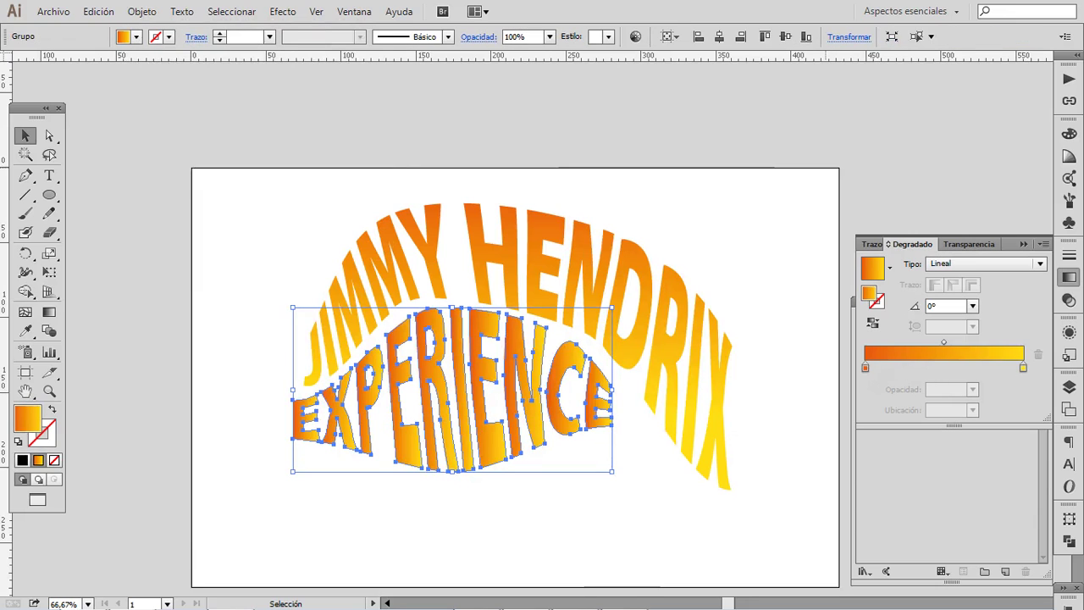
pyautogui.click(864, 367)
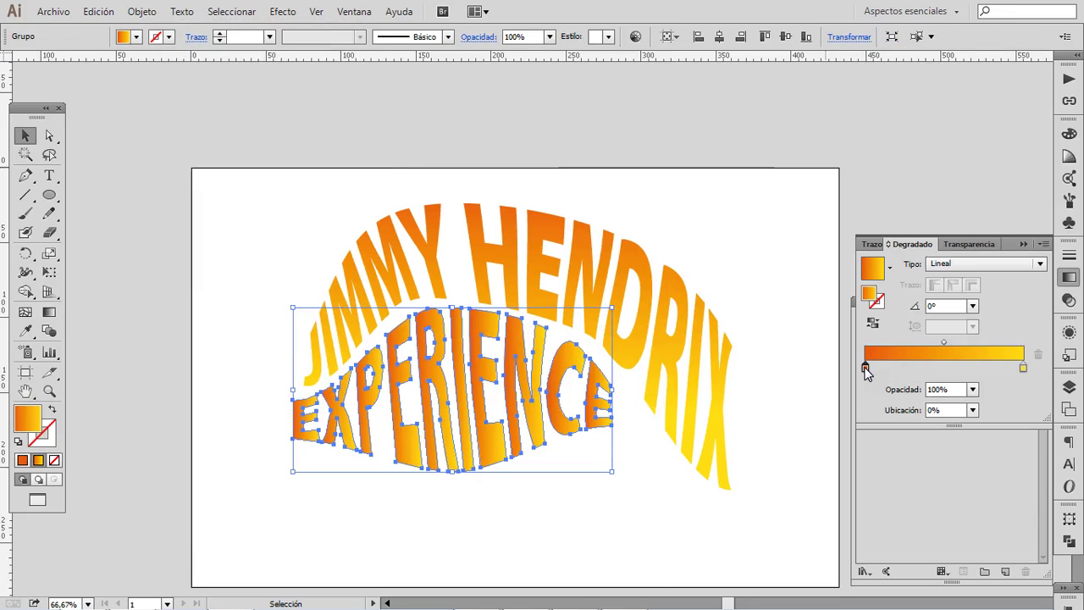
pyautogui.doubleClick(865, 369)
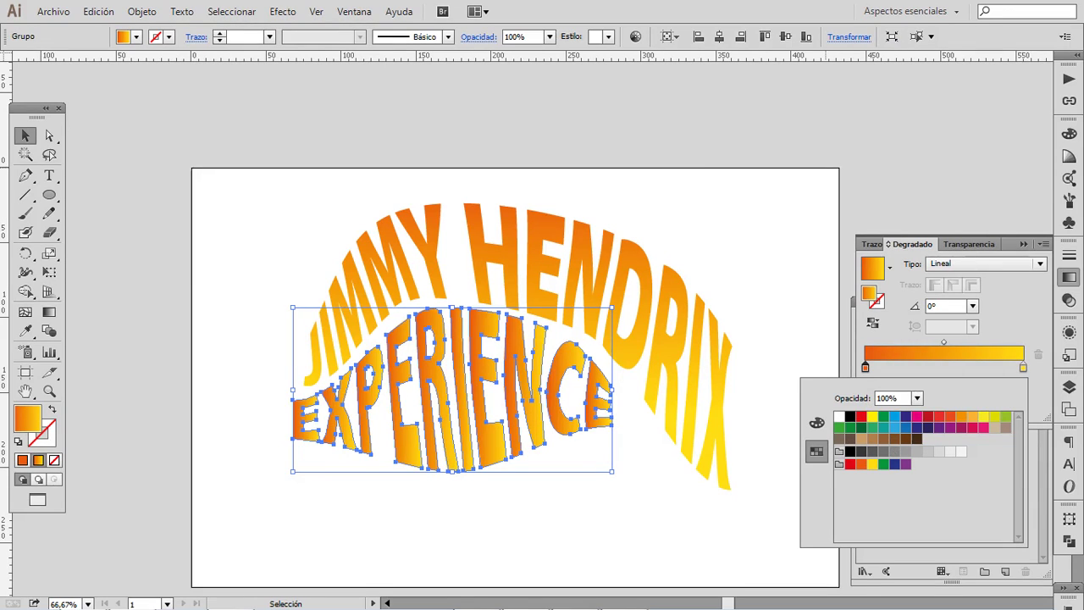
pyautogui.click(906, 428)
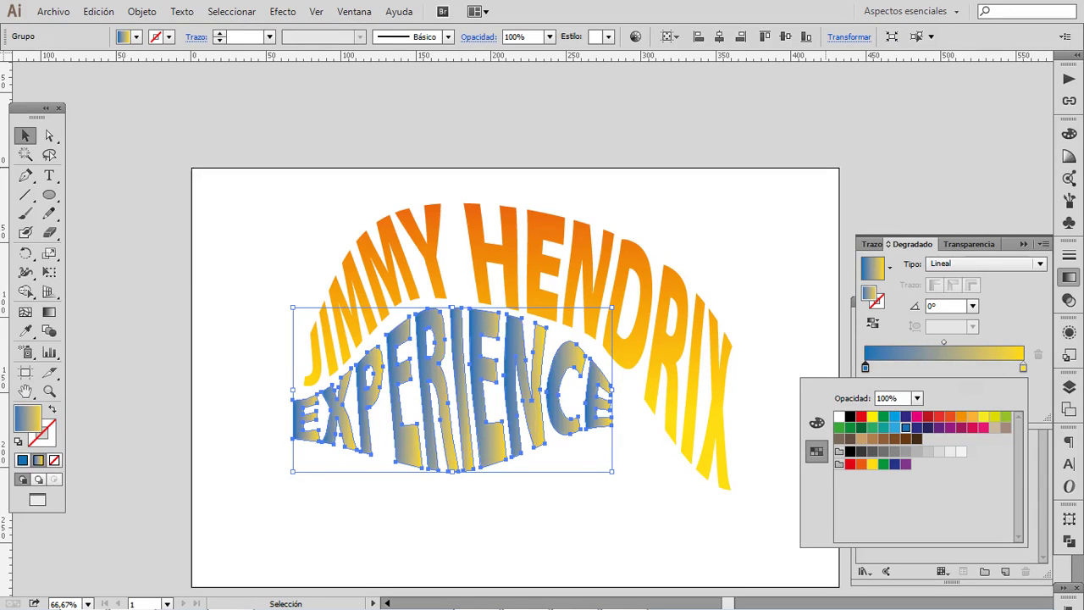
pyautogui.click(1023, 369)
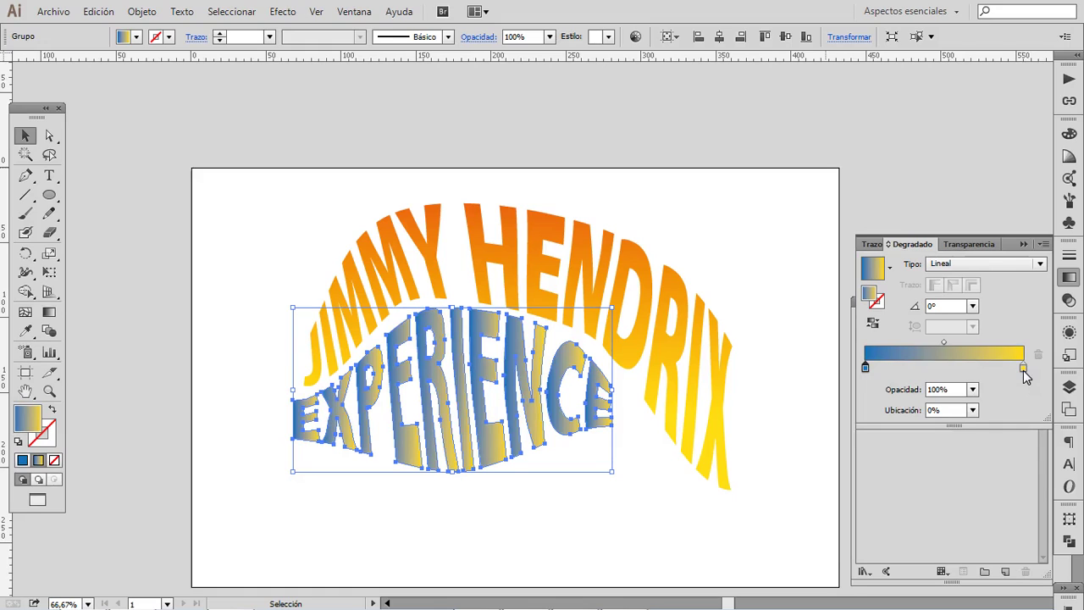
pyautogui.doubleClick(1023, 369)
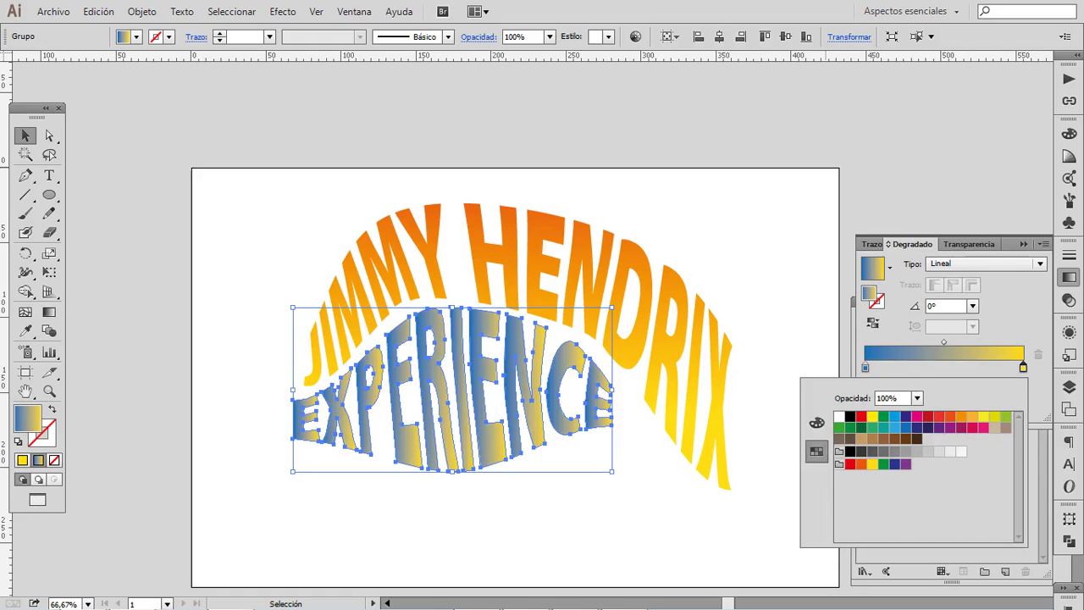
pyautogui.click(916, 427)
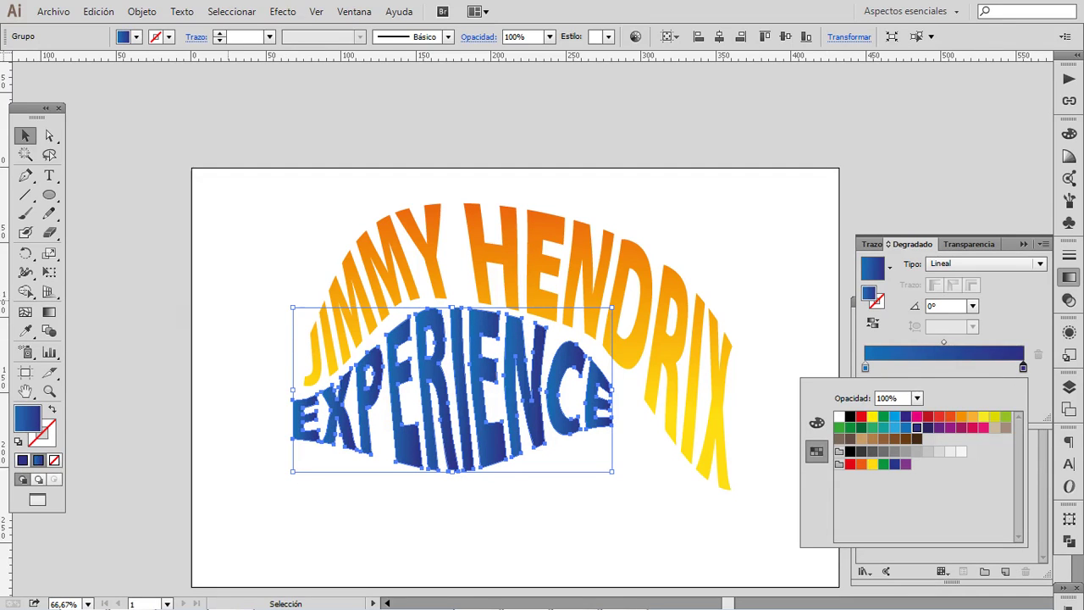
# Run the EXPERIENCE gradient from the top of the lettering downward at about -93.4°, and deselect the lettering
pyautogui.click(50, 317)
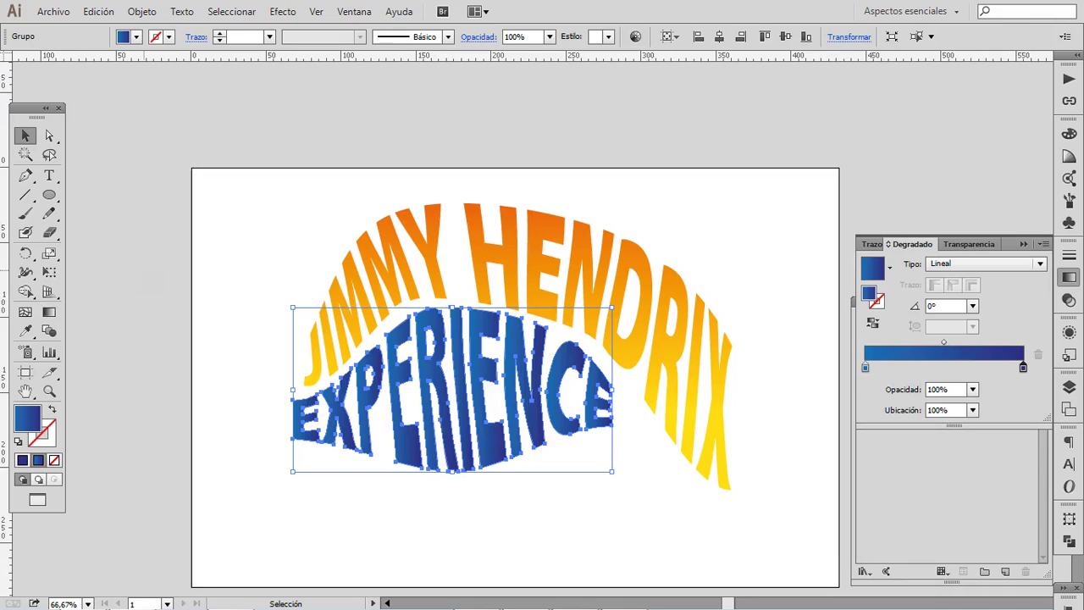
pyautogui.click(49, 312)
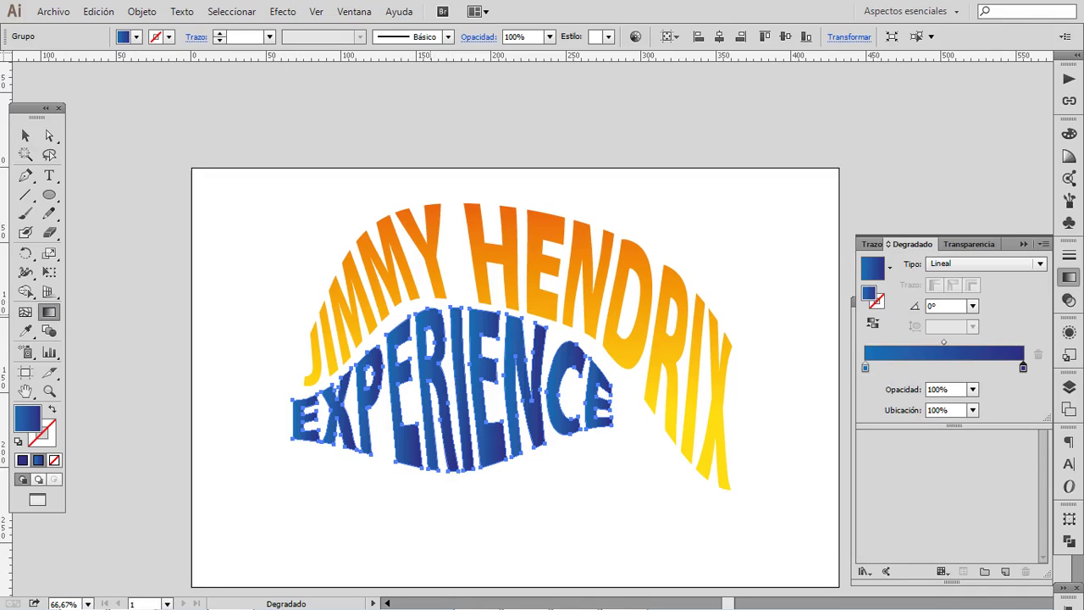
pyautogui.moveTo(431, 316); pyautogui.dragTo(421, 490)
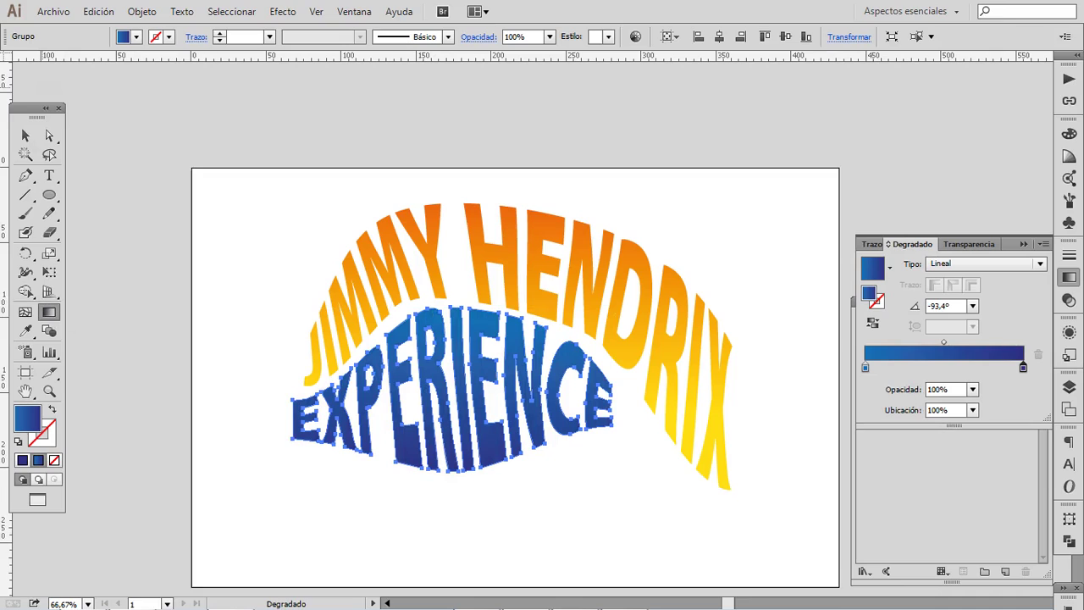
pyautogui.click(24, 136)
pyautogui.click(233, 211)
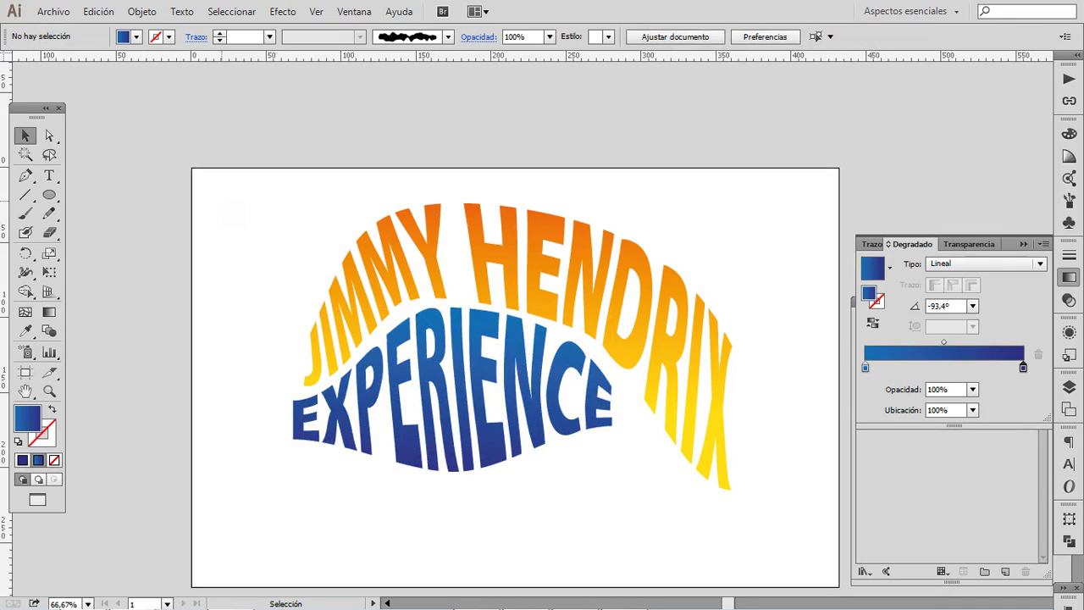